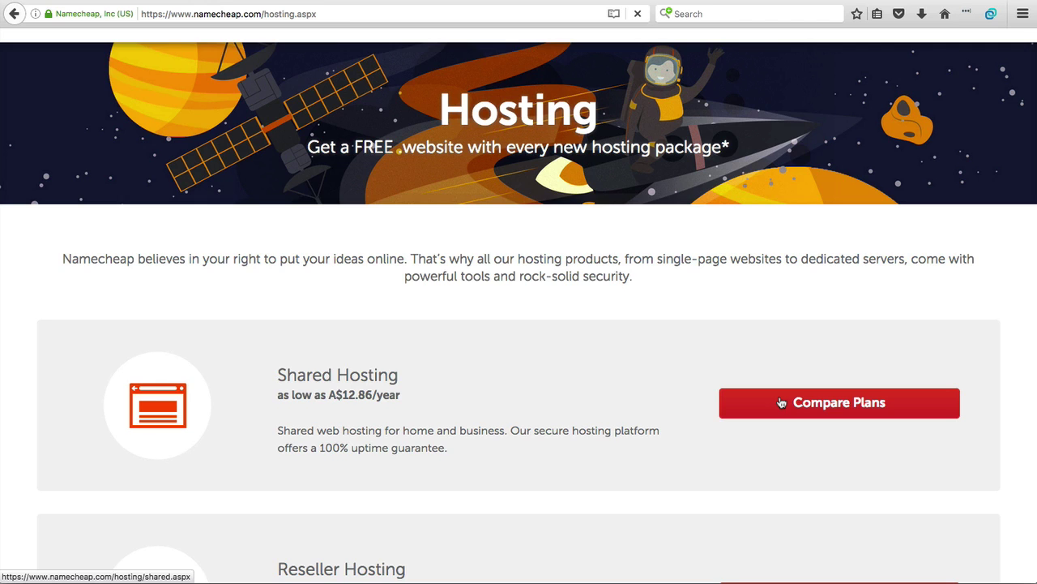
Add the Value shared hosting plan to the cart, choosing to use a domain owned from another registrar.
{"action": "left_click", "coordinate": [781, 403]}
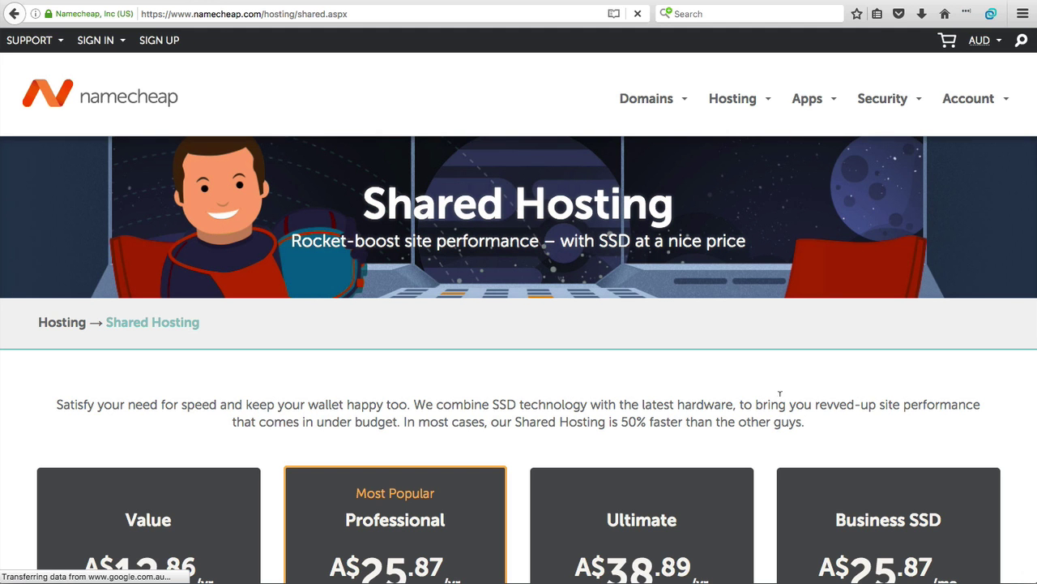
{"action": "scroll", "coordinate": [167, 381], "scroll_direction": "down", "scroll_amount": 5}
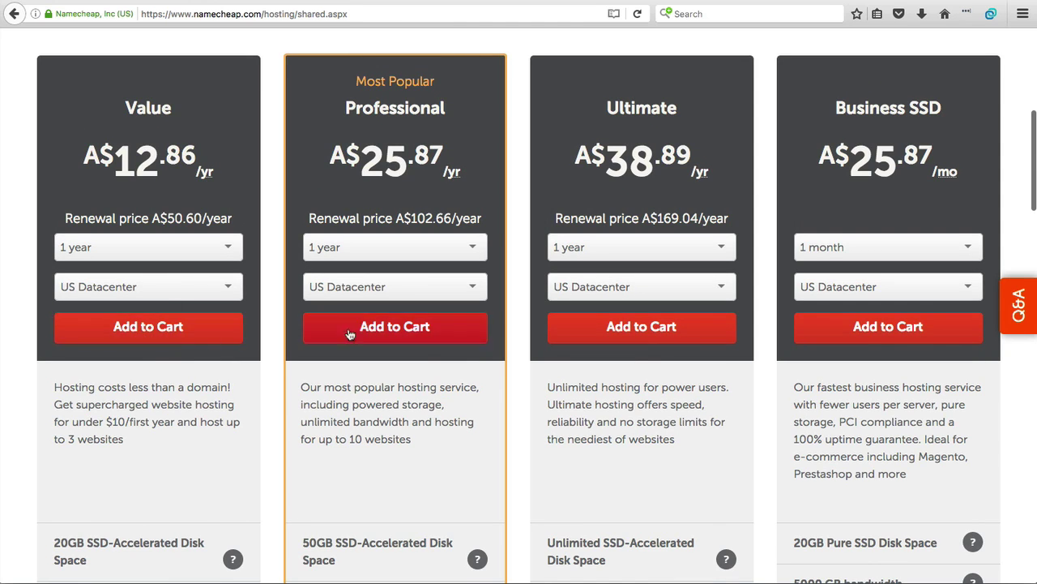
{"action": "left_click", "coordinate": [129, 332]}
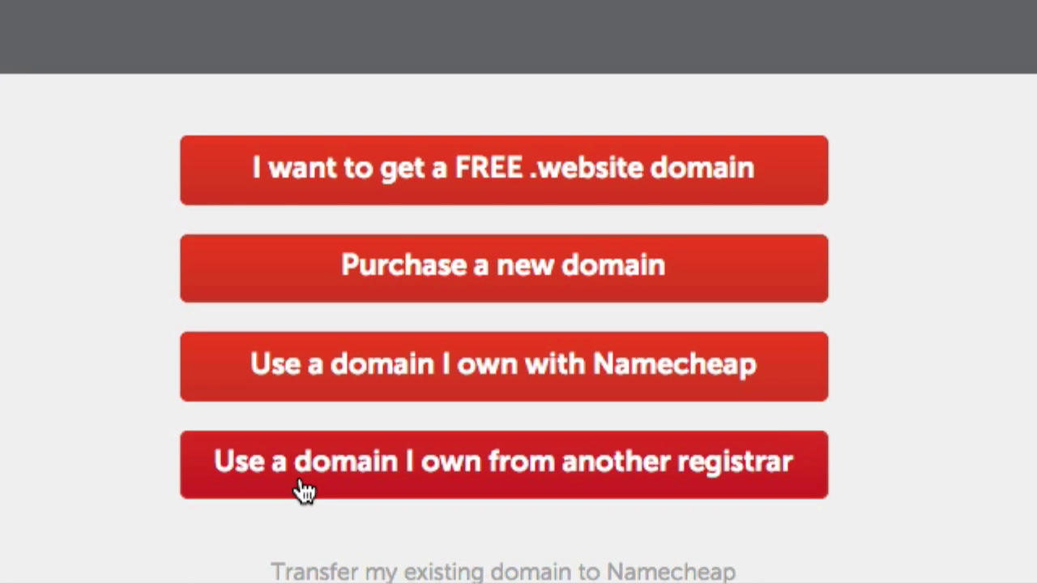
{"action": "left_click", "coordinate": [304, 490]}
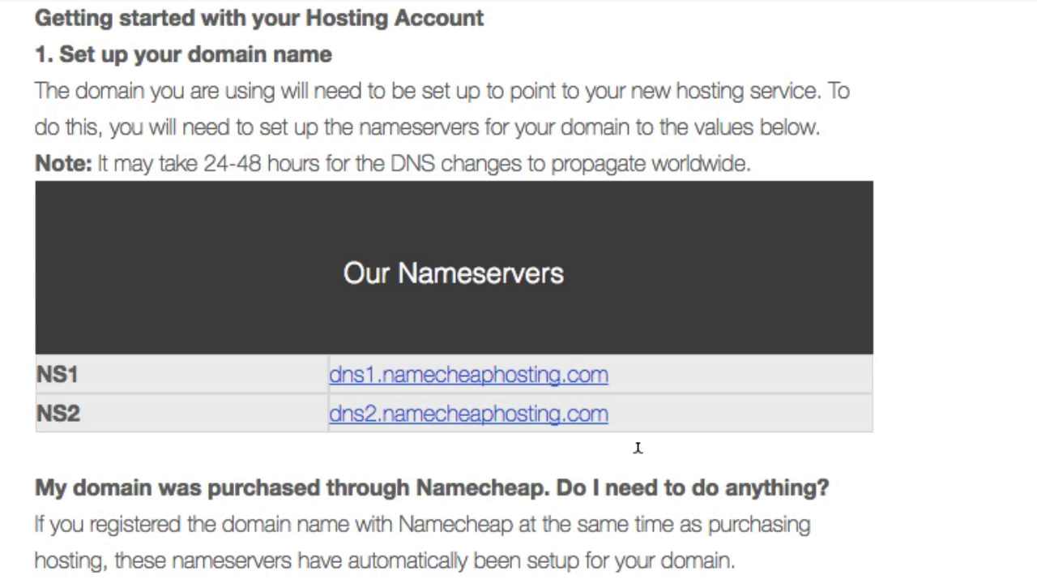
Open the nameserver settings of DOWNSMASH.COM, choose the Custom setup type and open the custom nameserver entry form.
{"action": "left_click_drag", "start_coordinate": [38, 374], "coordinate": [636, 402]}
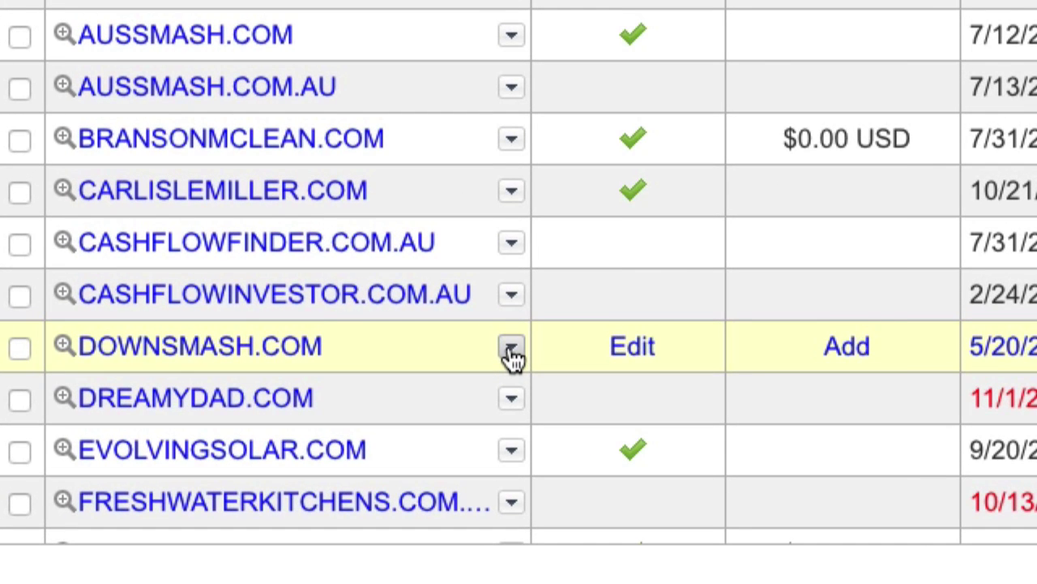
{"action": "left_click", "coordinate": [512, 350]}
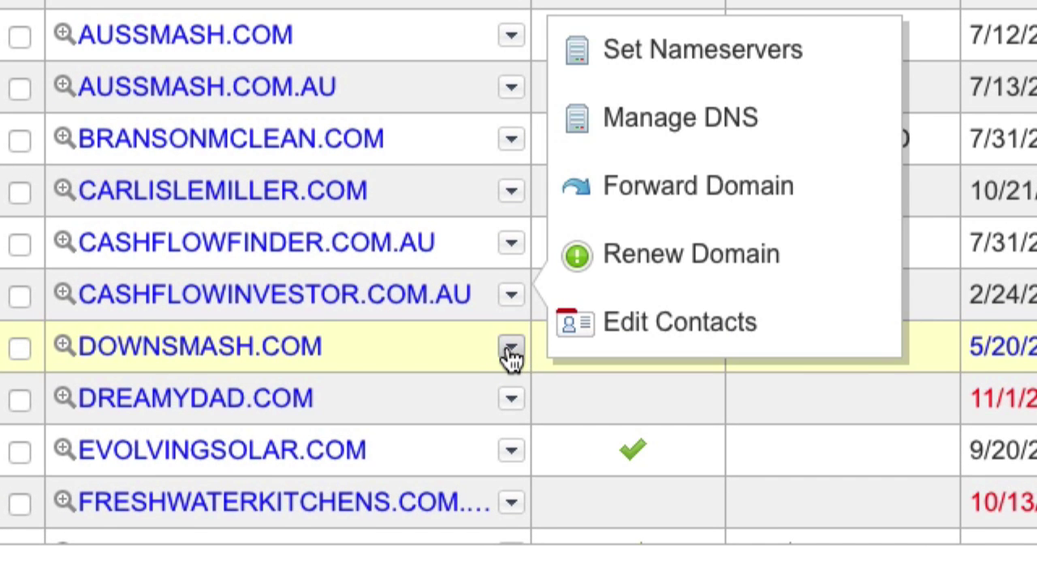
{"action": "left_click", "coordinate": [732, 57]}
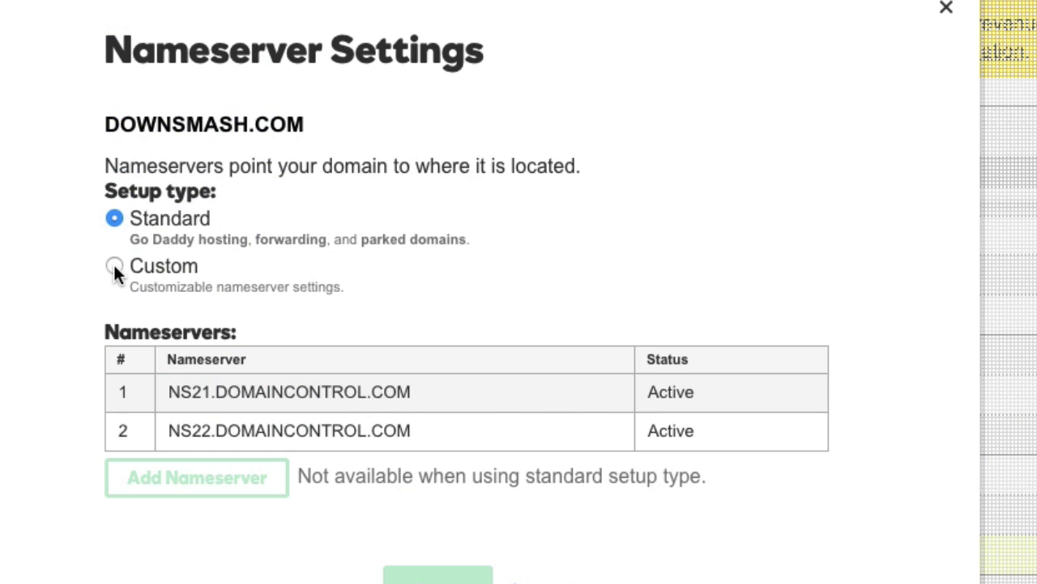
{"action": "left_click", "coordinate": [114, 267]}
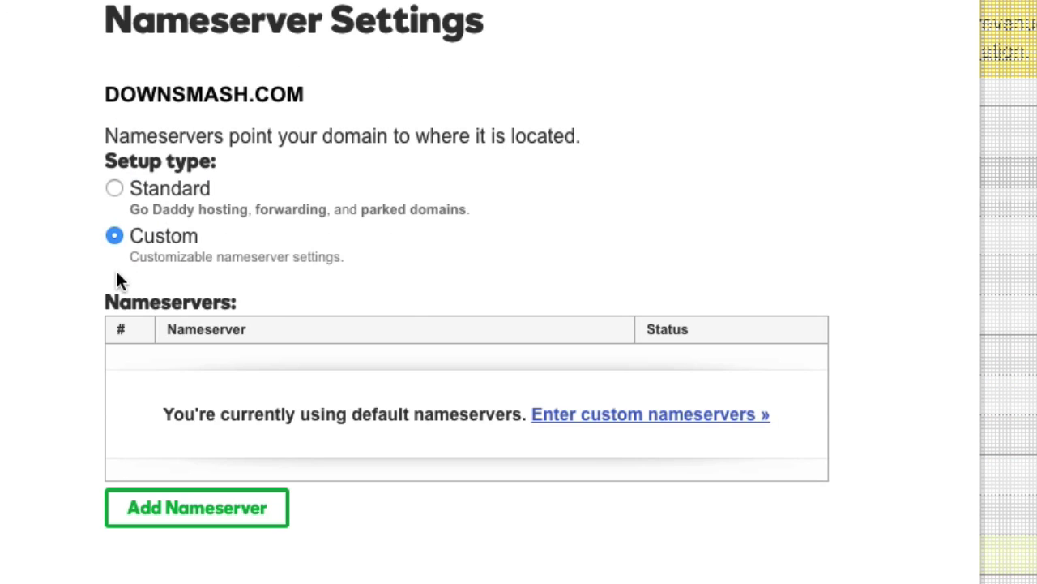
{"action": "left_click", "coordinate": [599, 417]}
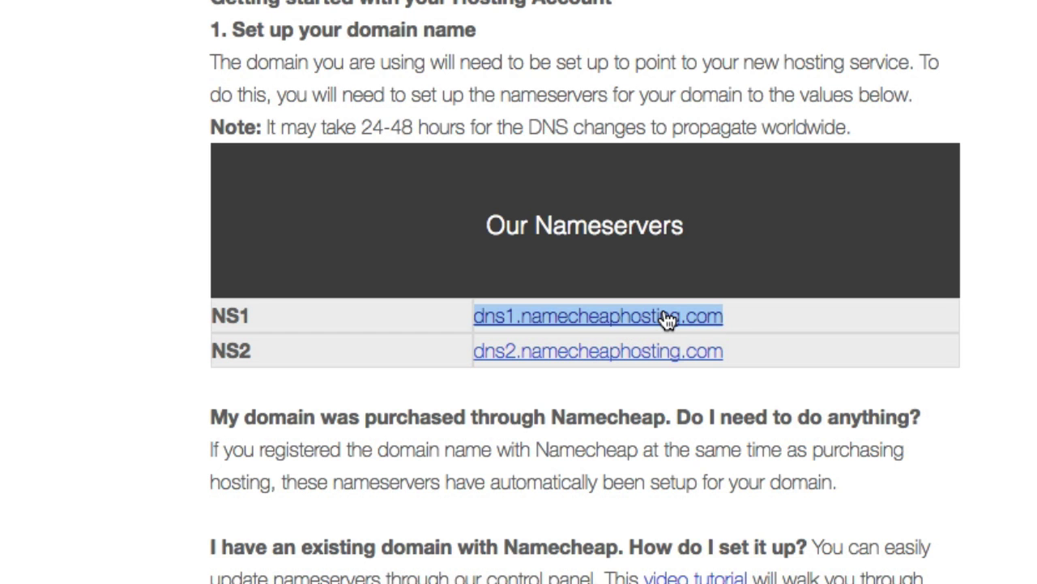
Copy the host's first nameserver, enter dns1.namecheaphosting.com and dns2.namecheaphosting.com as the custom nameservers, and save them.
{"action": "right_click", "coordinate": [667, 316]}
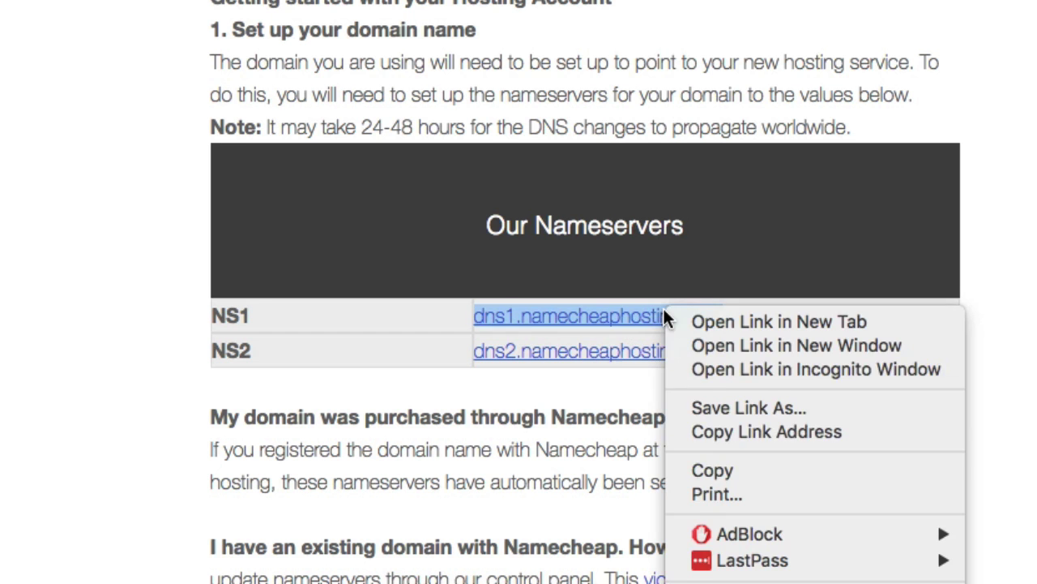
{"action": "left_click", "coordinate": [742, 474]}
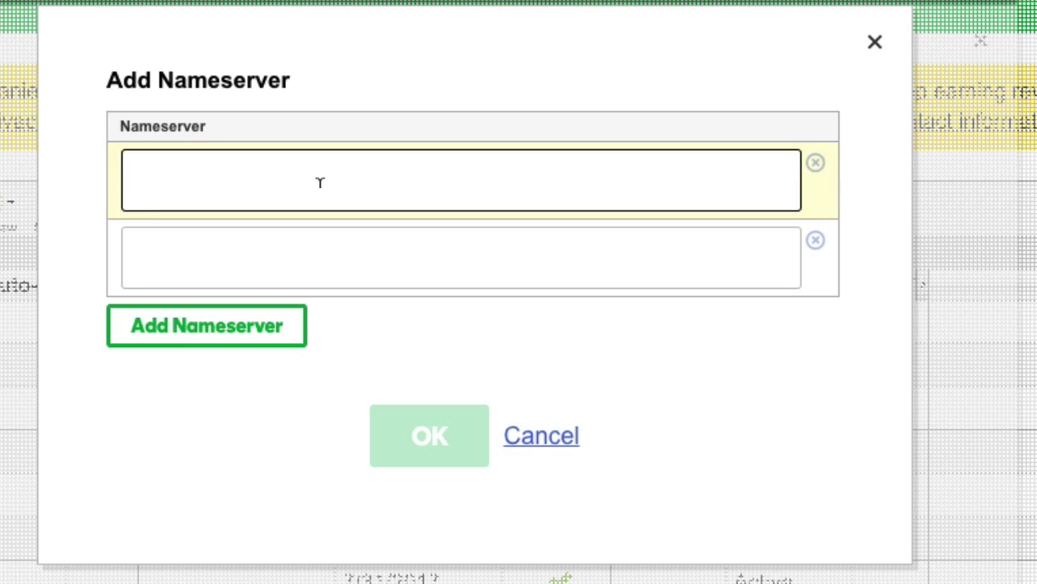
{"action": "key", "text": "ctrl+v"}
{"action": "left_click", "coordinate": [189, 244]}
{"action": "key", "text": "ctrl+v"}
{"action": "left_click", "coordinate": [175, 257]}
{"action": "key", "text": "BackSpace"}
{"action": "type", "text": "2"}
{"action": "left_click", "coordinate": [429, 435]}
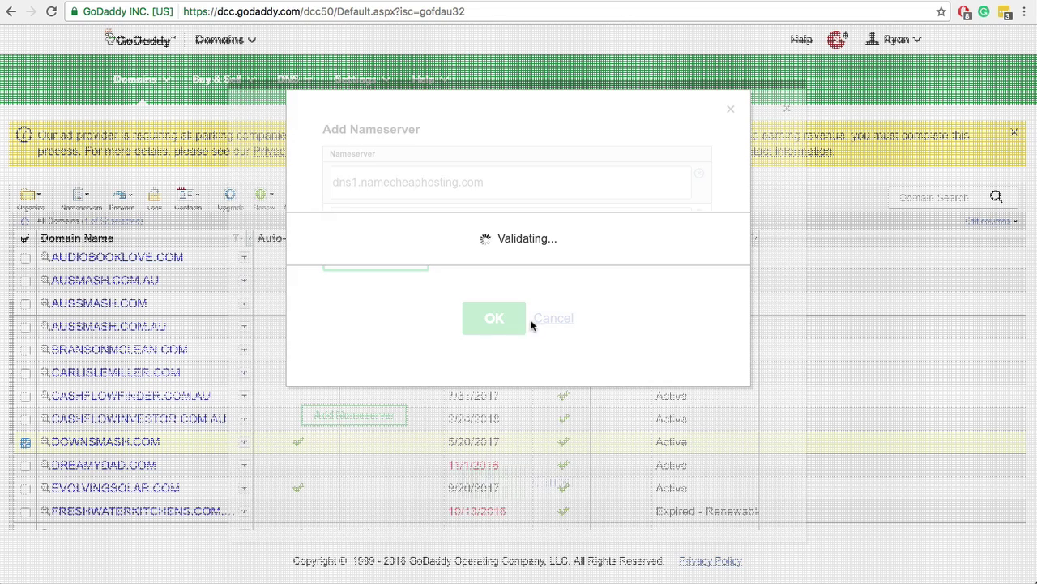
{"action": "left_click", "coordinate": [496, 468]}
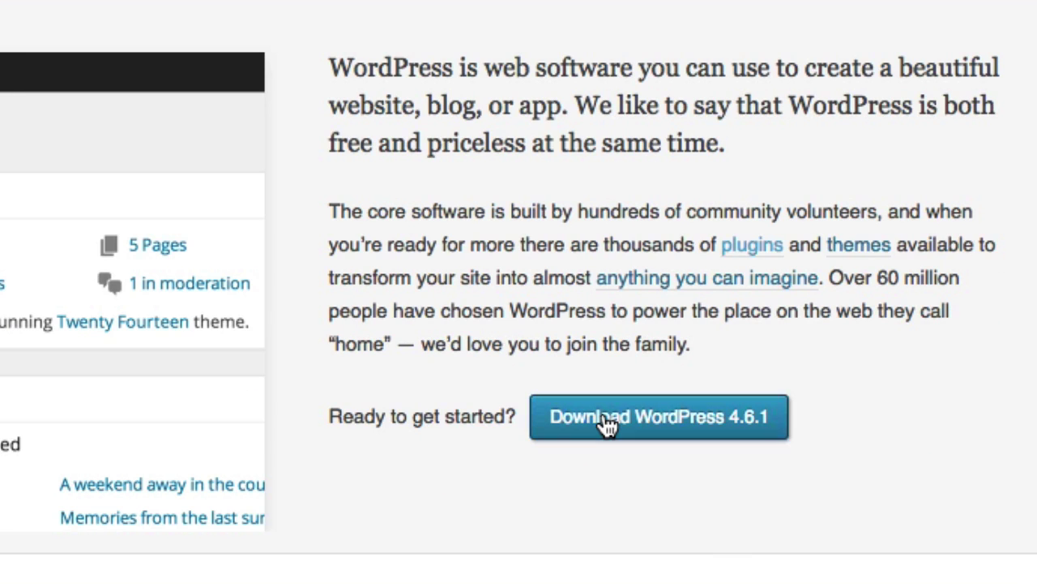
Download WordPress 4.6.1 from the WordPress website.
{"action": "left_click", "coordinate": [608, 421]}
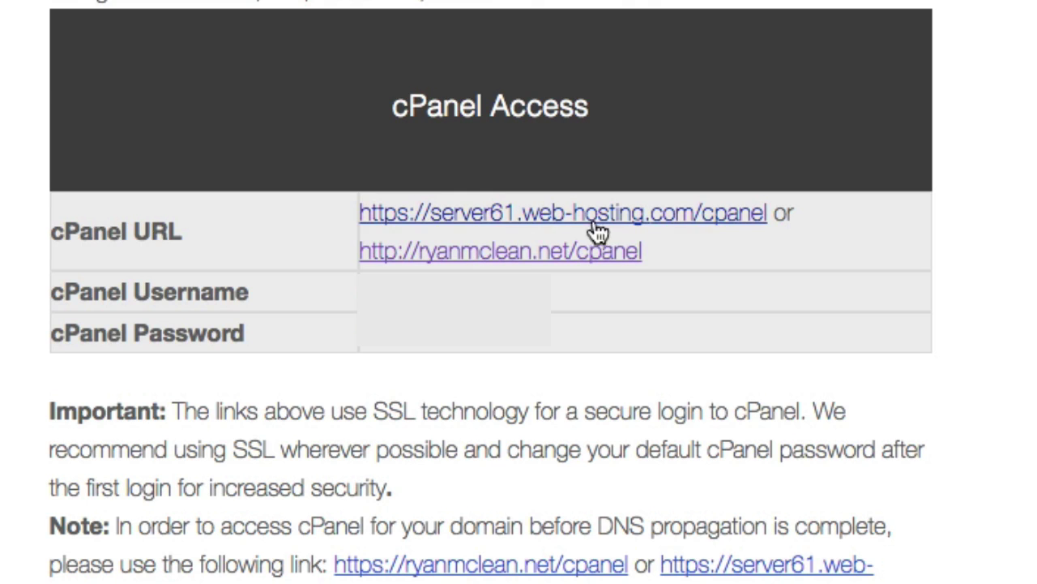
Open cPanel from the link in the hosting welcome email and browse its File Manager to public_html/downsmash.com.
{"action": "left_click", "coordinate": [550, 222]}
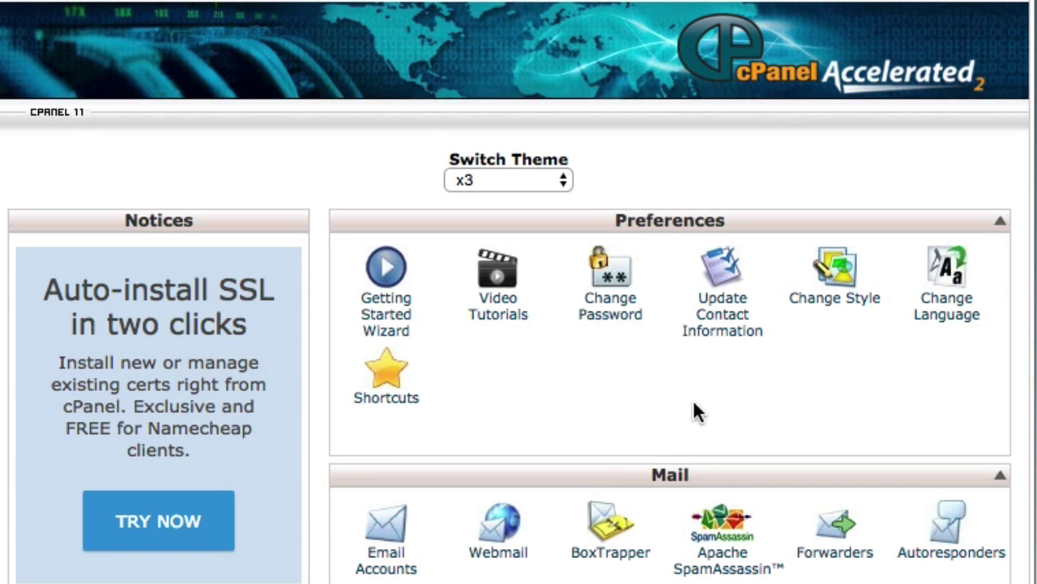
{"action": "scroll", "coordinate": [685, 404], "scroll_direction": "down", "scroll_amount": 6}
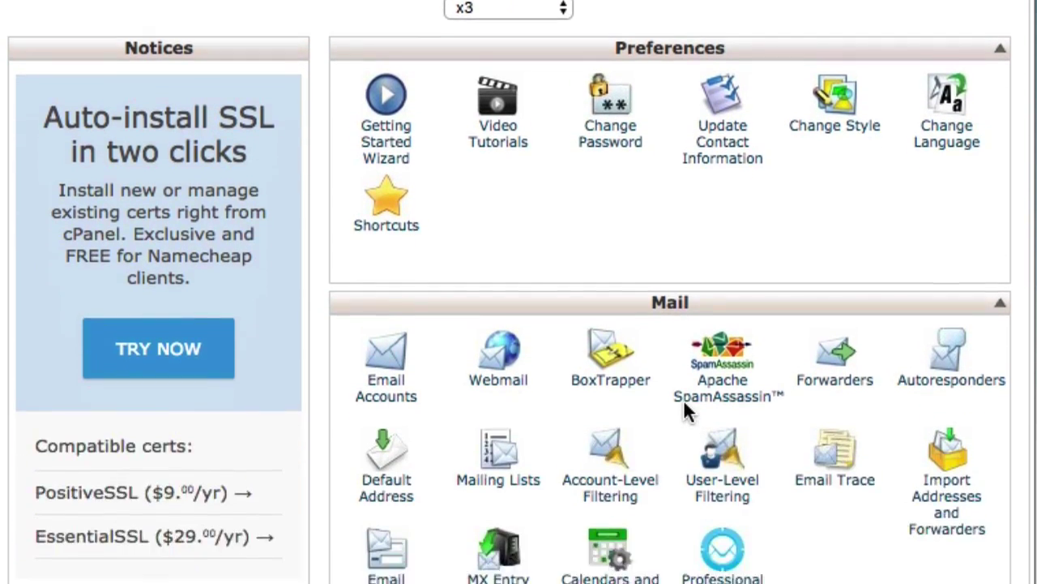
{"action": "scroll", "coordinate": [683, 398], "scroll_direction": "down", "scroll_amount": 3}
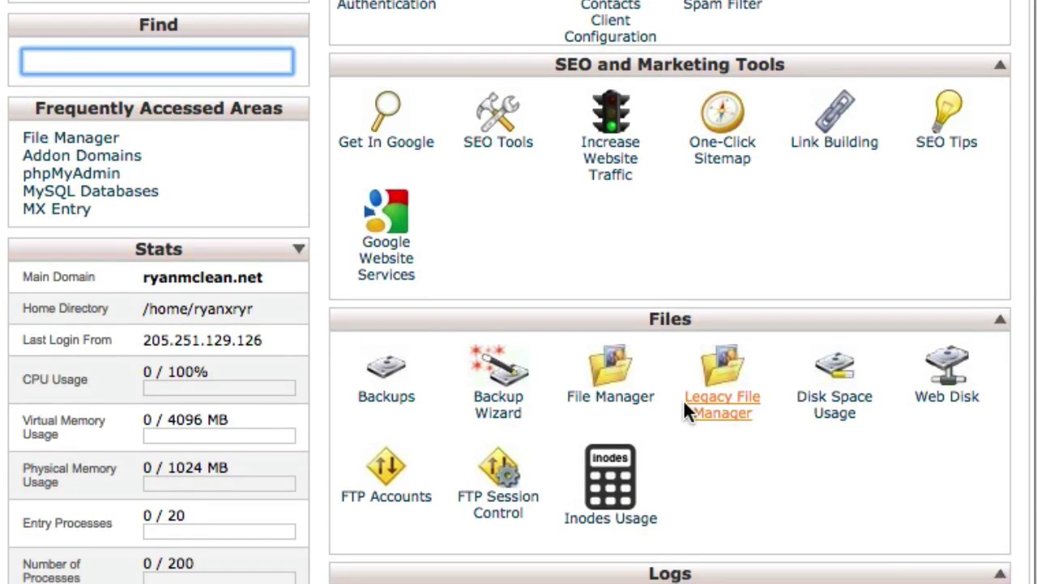
{"action": "left_click", "coordinate": [610, 398]}
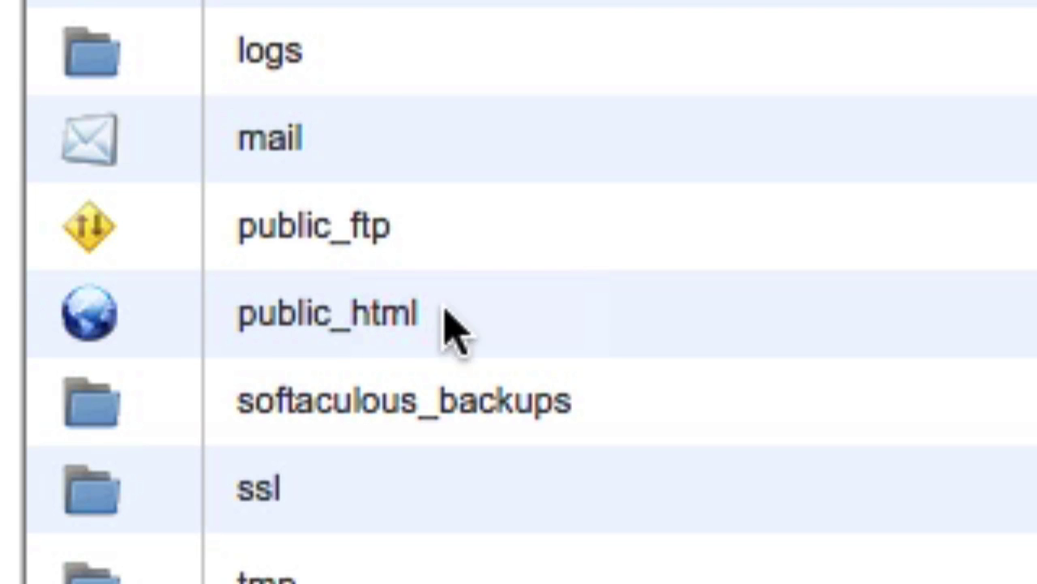
{"action": "left_click", "coordinate": [164, 312]}
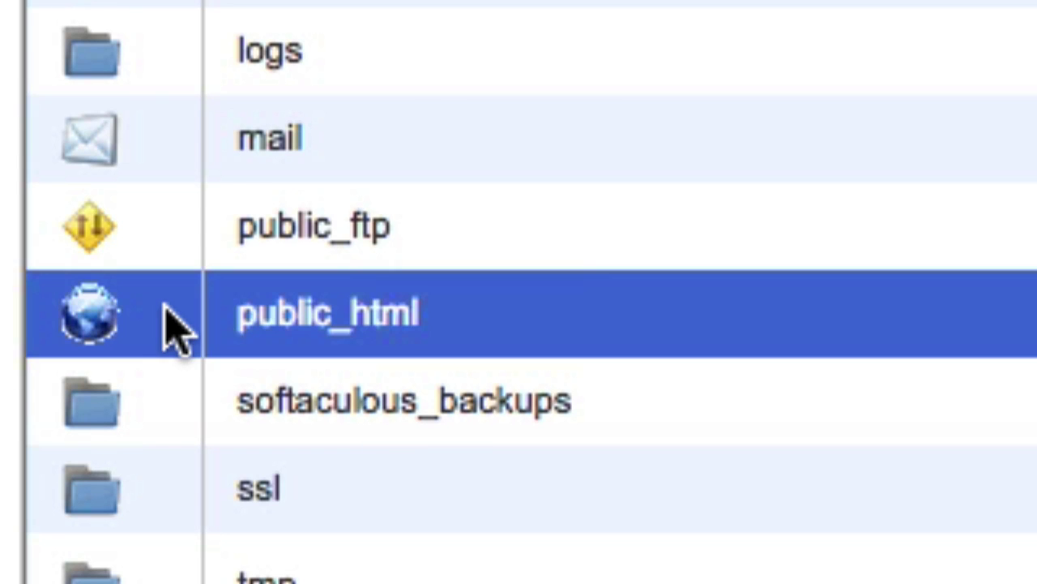
{"action": "double_click", "coordinate": [164, 312]}
{"action": "left_click", "coordinate": [301, 167]}
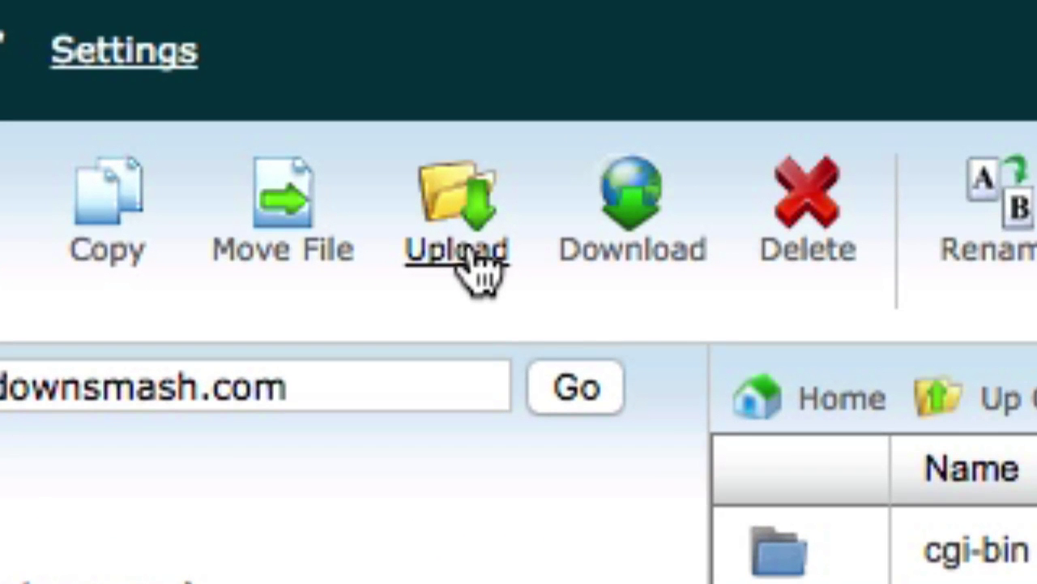
Upload wordpress-4.6.1.zip to the downsmash.com folder and refresh the file listing.
{"action": "left_click", "coordinate": [477, 263]}
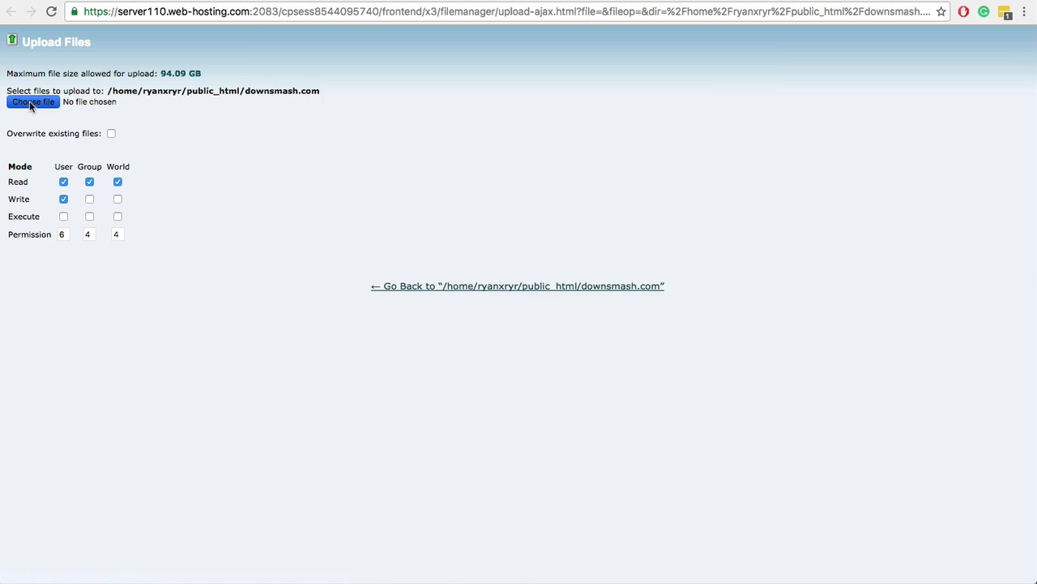
{"action": "left_click", "coordinate": [31, 103]}
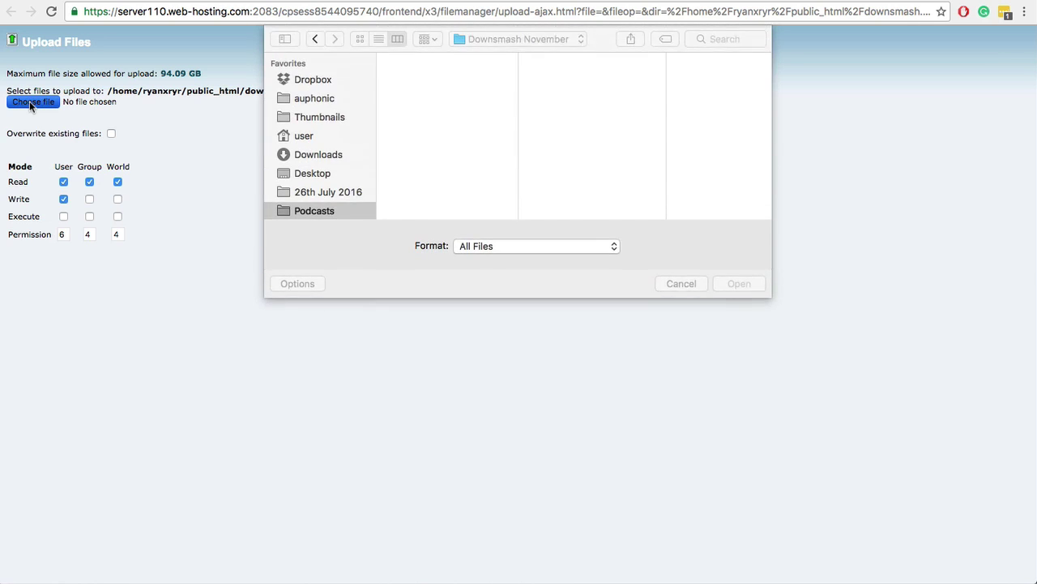
{"action": "left_click", "coordinate": [739, 286]}
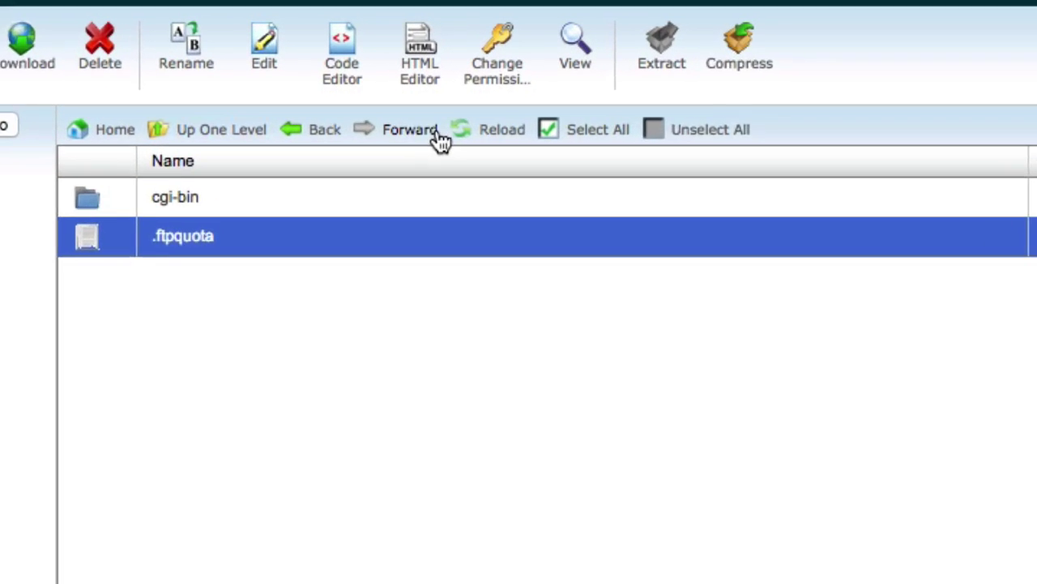
{"action": "left_click", "coordinate": [446, 117]}
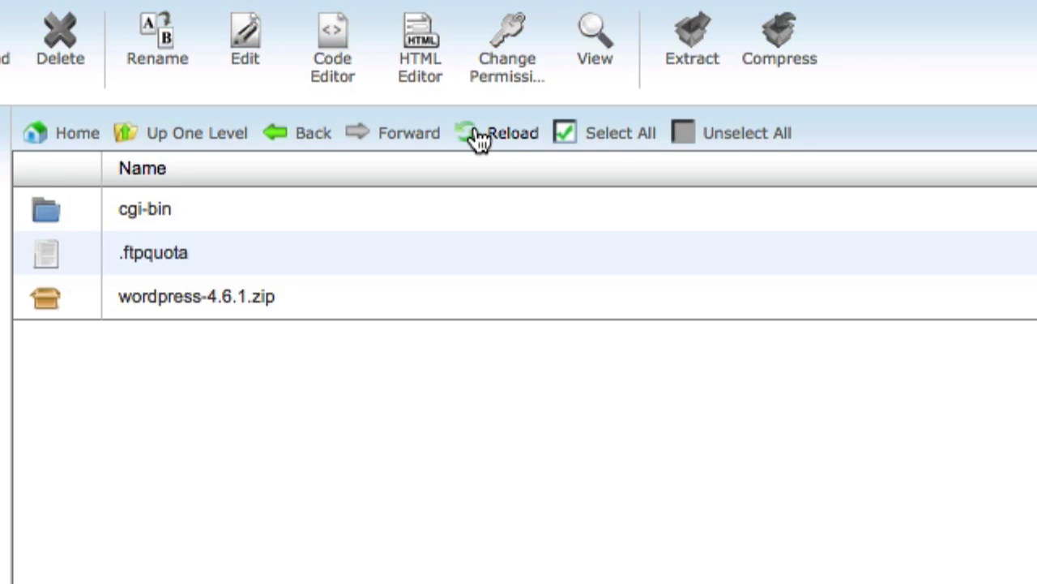
Extract wordpress-4.6.1.zip inside the downsmash.com folder and dismiss the extraction results.
{"action": "left_click", "coordinate": [74, 298]}
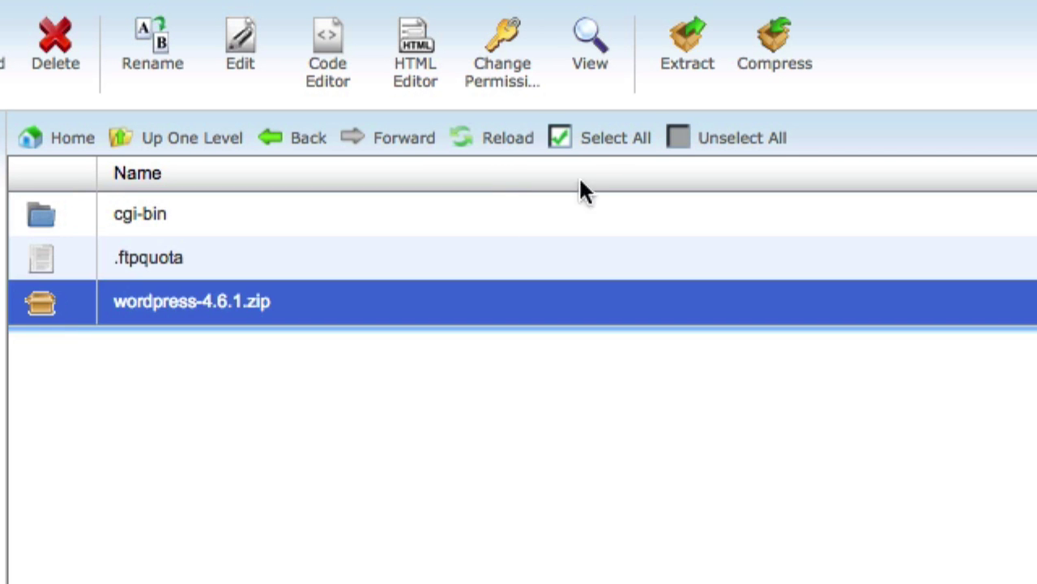
{"action": "left_click", "coordinate": [687, 75]}
{"action": "left_click", "coordinate": [764, 410]}
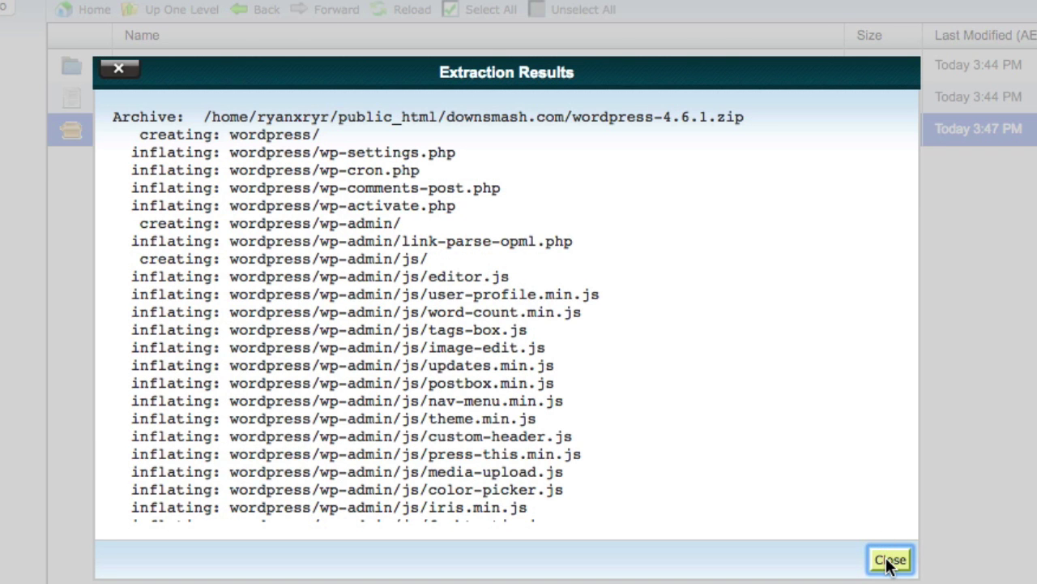
{"action": "left_click", "coordinate": [890, 559]}
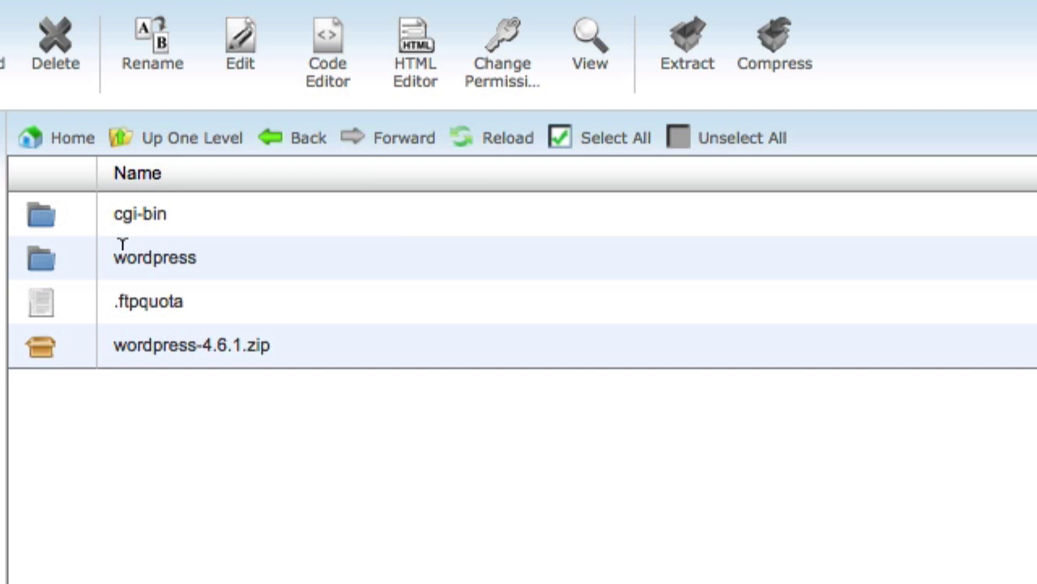
Move all files from the extracted wordpress folder to /public_html/downsmash.com and go to that folder.
{"action": "double_click", "coordinate": [76, 264]}
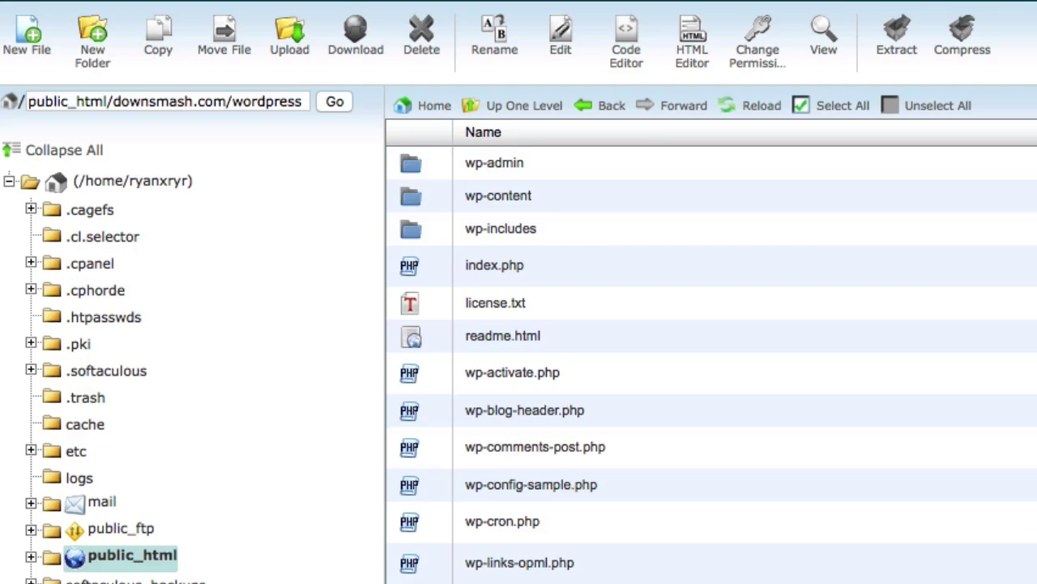
{"action": "left_click_drag", "start_coordinate": [567, 562], "coordinate": [535, 167]}
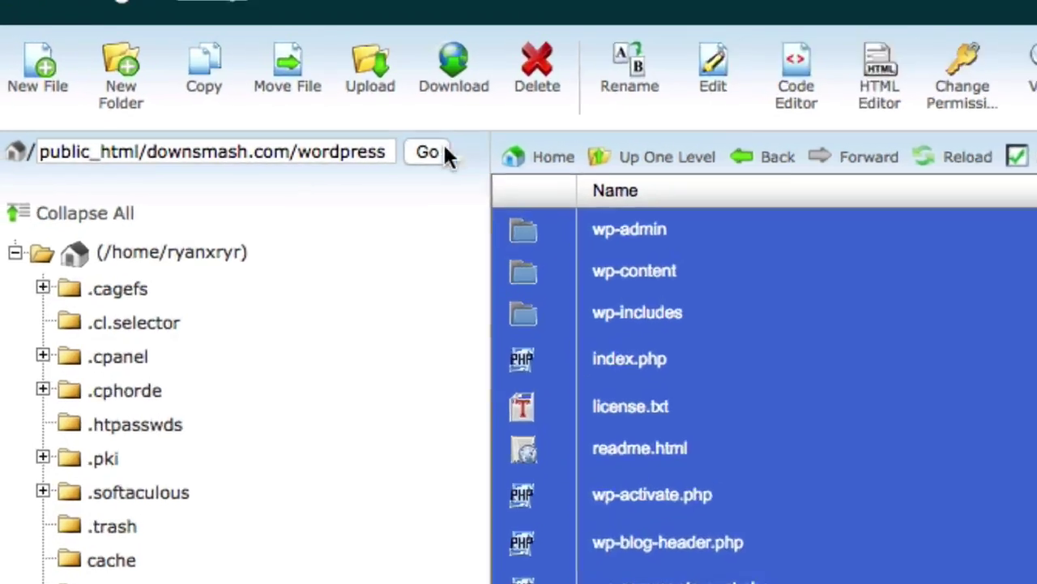
{"action": "left_click", "coordinate": [288, 69]}
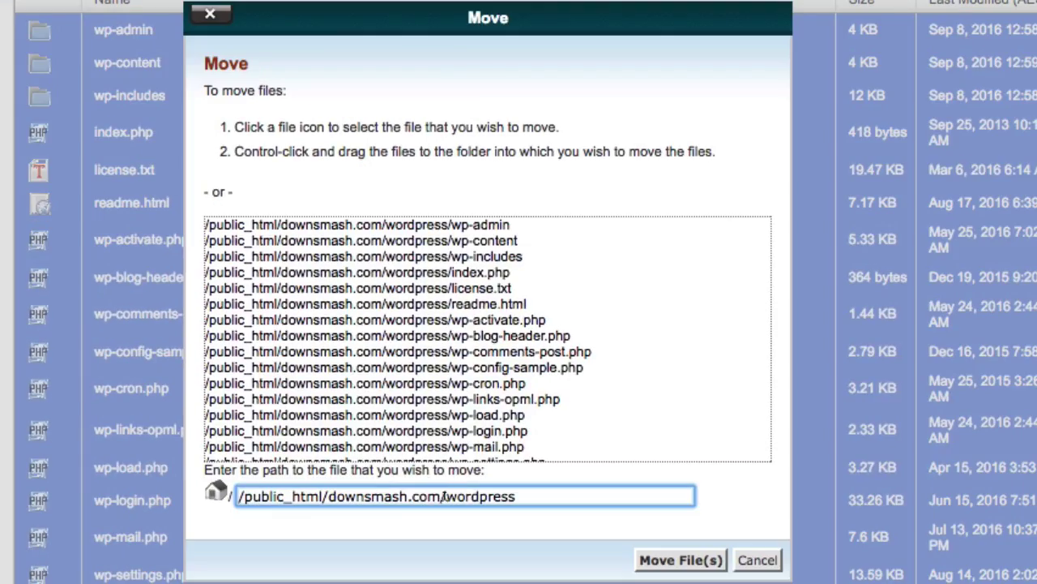
{"action": "left_click_drag", "start_coordinate": [442, 496], "coordinate": [532, 495]}
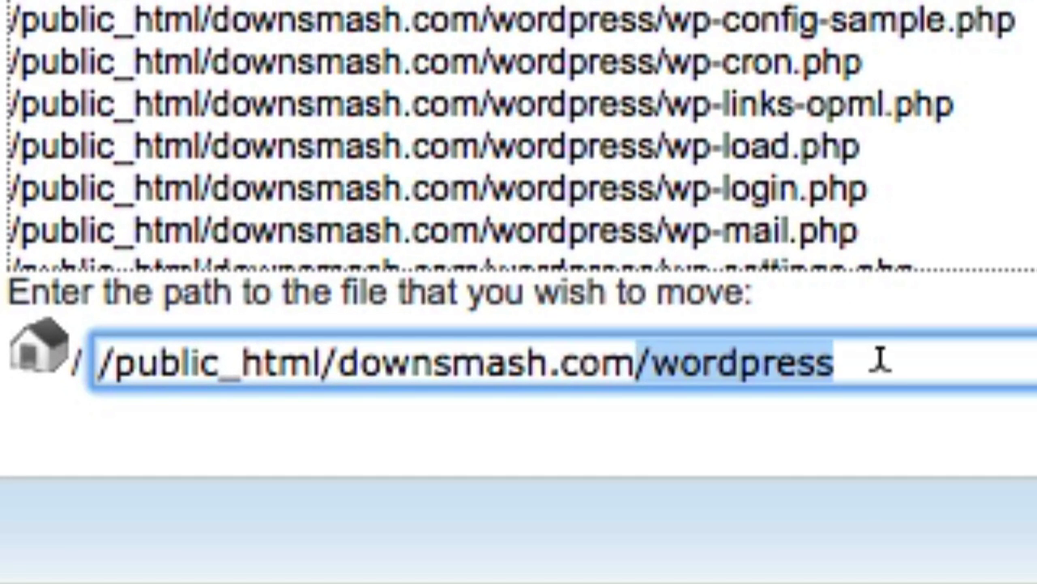
{"action": "key", "text": "BackSpace"}
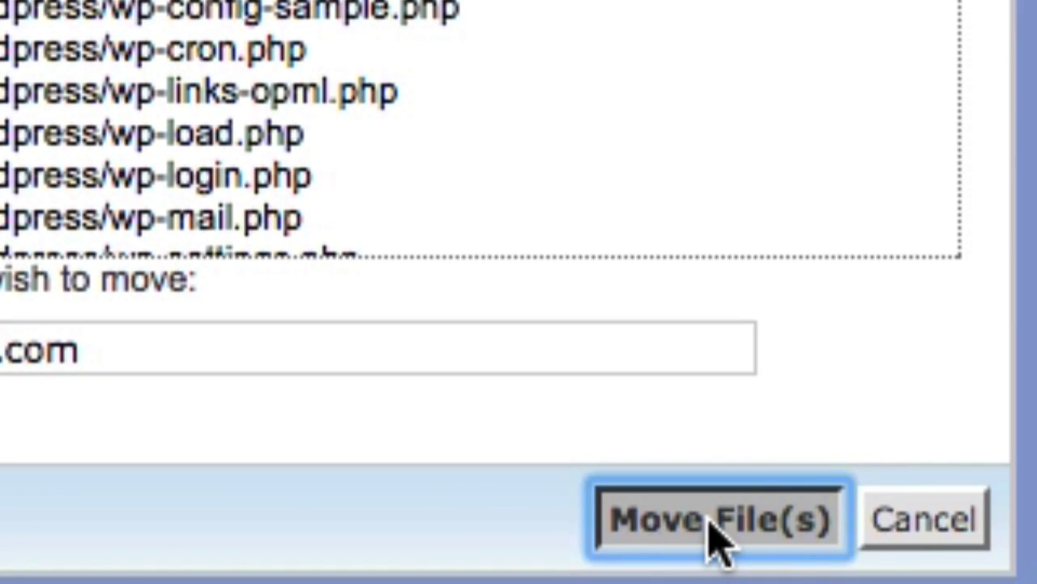
{"action": "left_click", "coordinate": [713, 523]}
{"action": "left_click", "coordinate": [343, 273]}
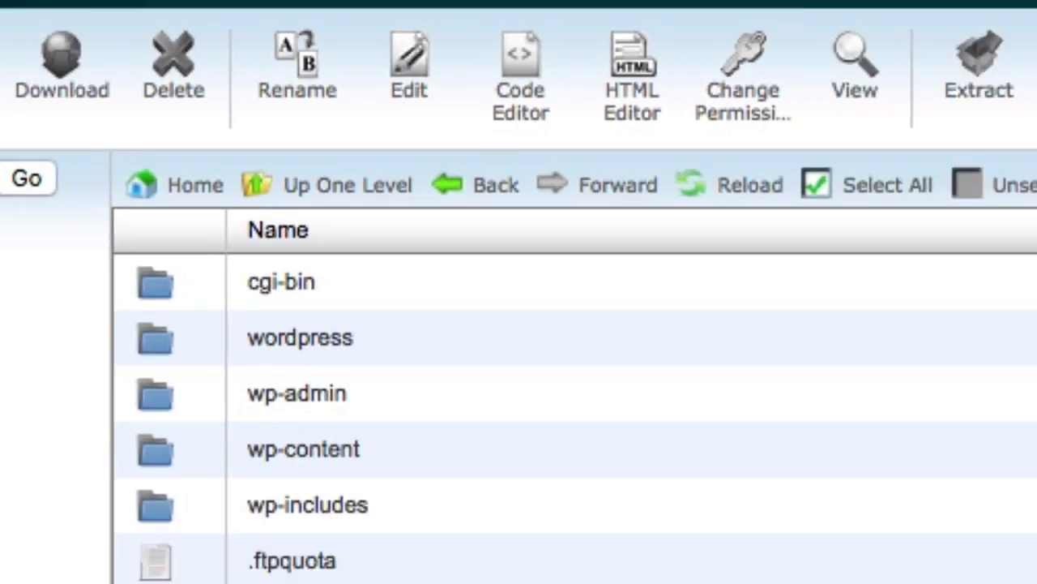
{"action": "scroll", "coordinate": [315, 235], "scroll_direction": "down", "scroll_amount": 2}
{"action": "scroll", "coordinate": [315, 235], "scroll_direction": "up", "scroll_amount": 2}
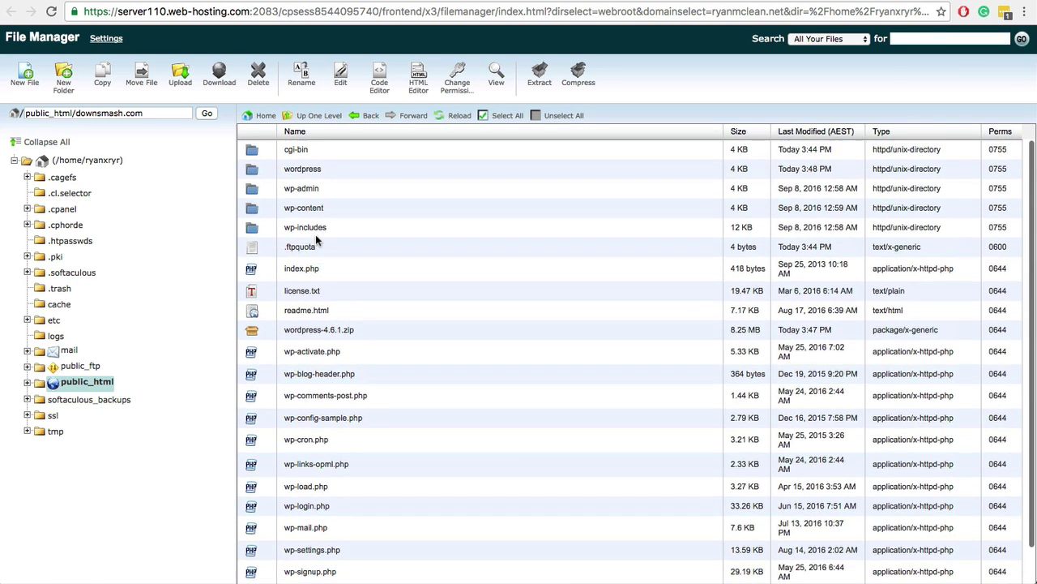
{"action": "scroll", "coordinate": [315, 234], "scroll_direction": "down", "scroll_amount": 2}
{"action": "scroll", "coordinate": [315, 234], "scroll_direction": "up", "scroll_amount": 2}
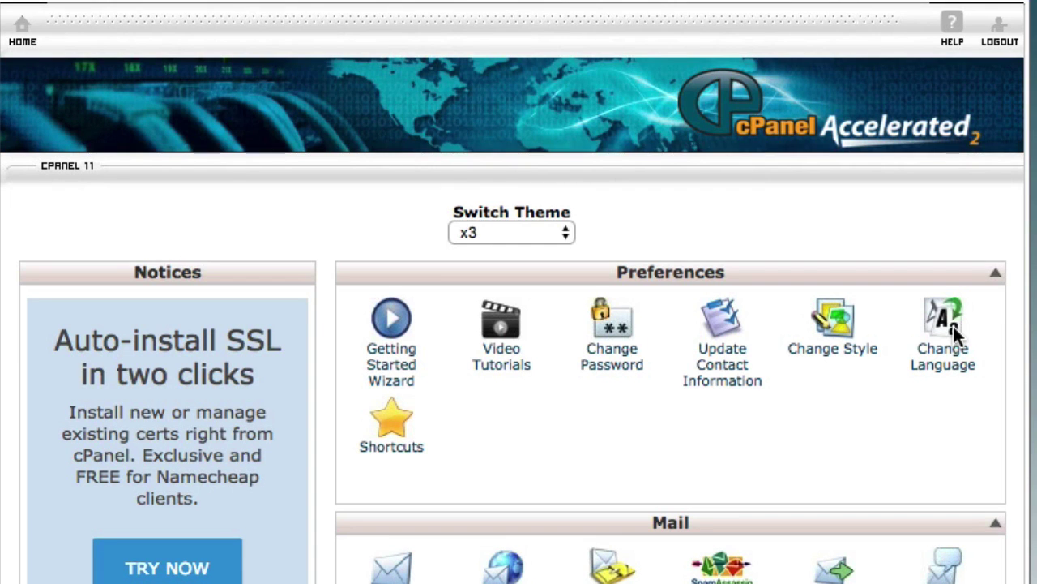
Open MySQL Databases in cPanel, create a new MySQL user with the username ds, and return to the databases page.
{"action": "scroll", "coordinate": [954, 308], "scroll_direction": "down", "scroll_amount": 15}
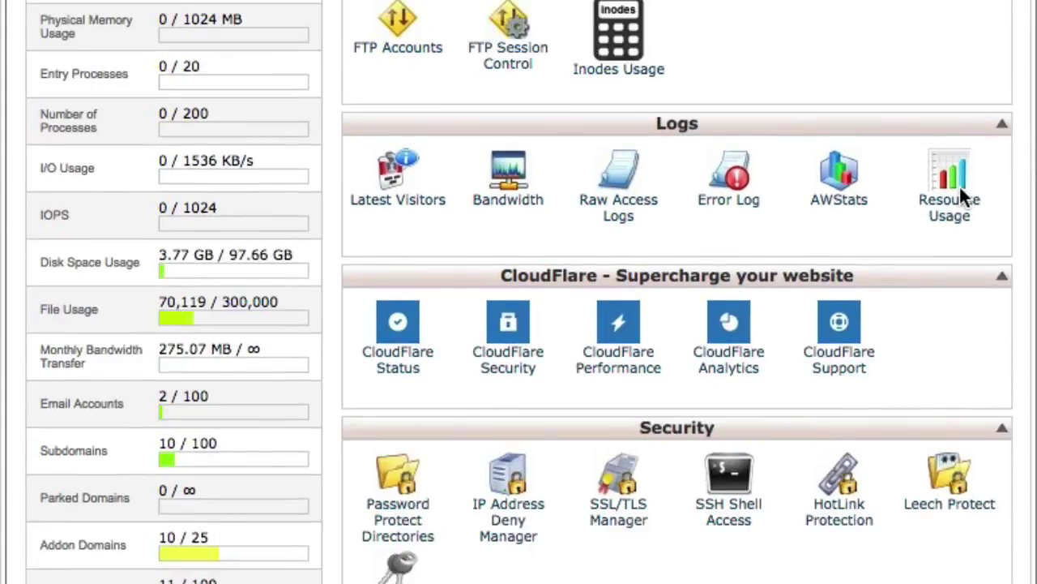
{"action": "scroll", "coordinate": [958, 195], "scroll_direction": "down", "scroll_amount": 8}
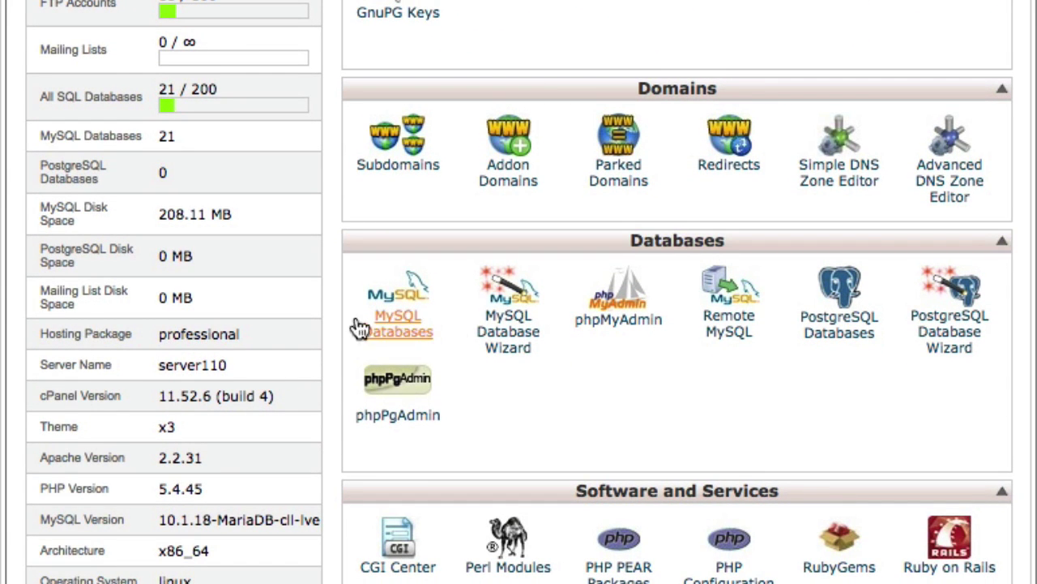
{"action": "left_click", "coordinate": [395, 344]}
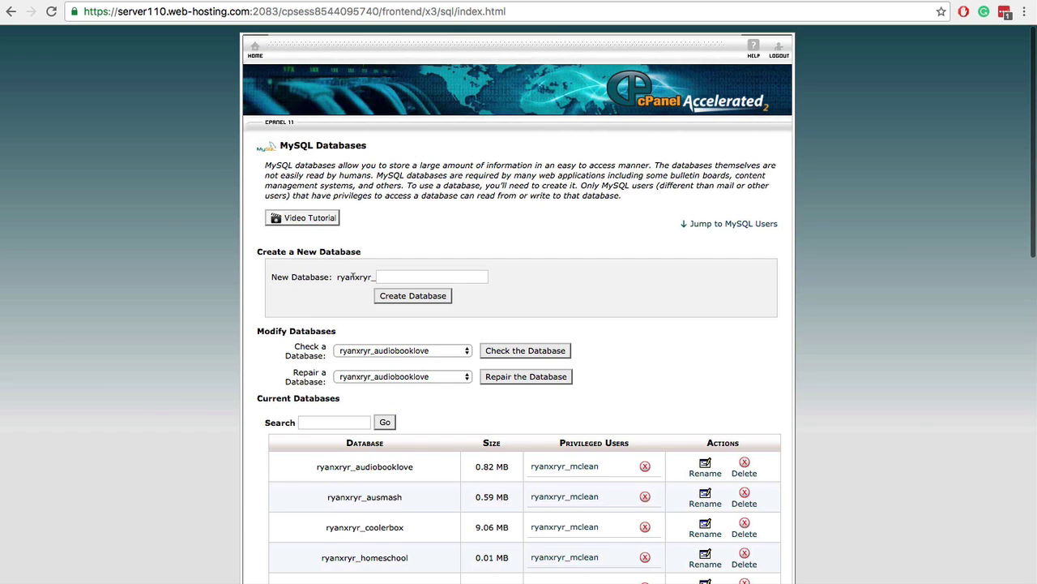
{"action": "scroll", "coordinate": [354, 276], "scroll_direction": "down", "scroll_amount": 7}
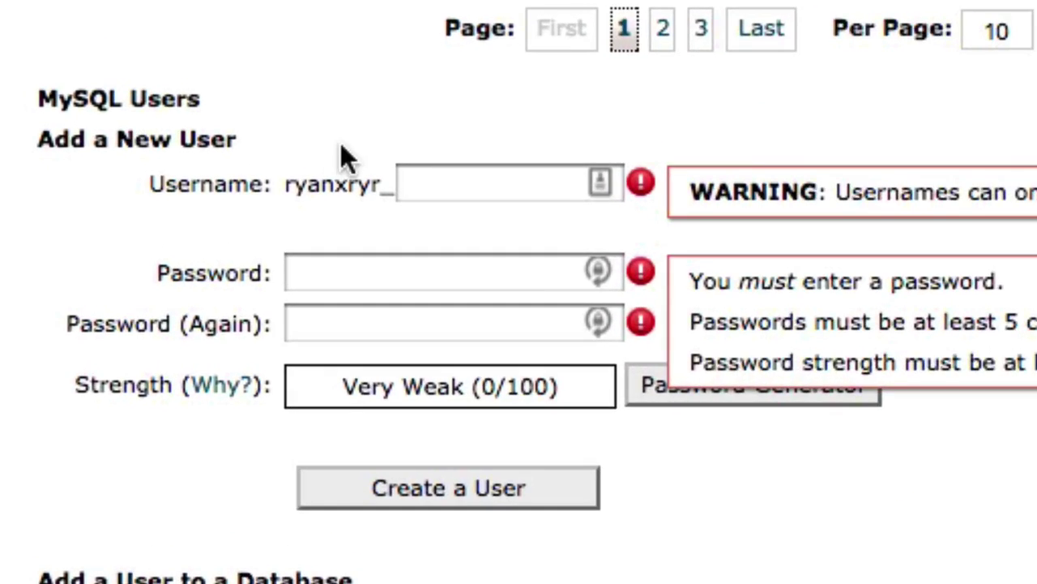
{"action": "left_click", "coordinate": [429, 176]}
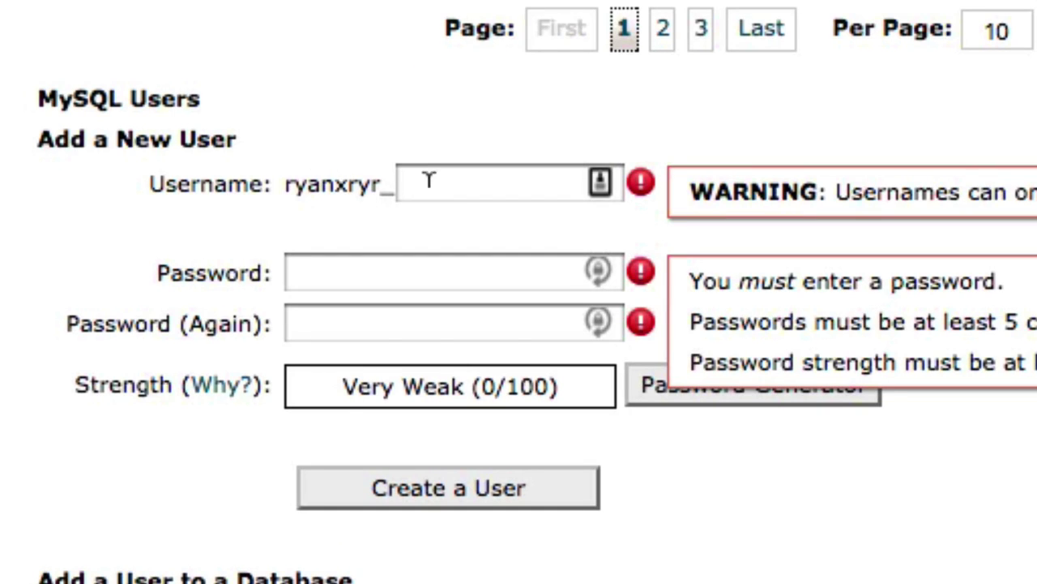
{"action": "left_click", "coordinate": [429, 173]}
{"action": "type", "text": "ds"}
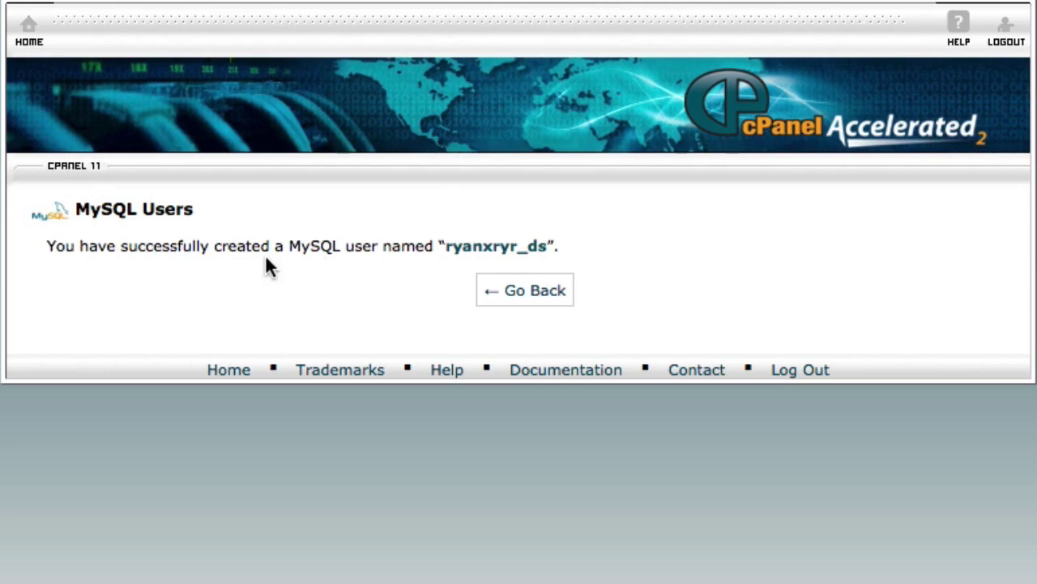
{"action": "left_click", "coordinate": [509, 290]}
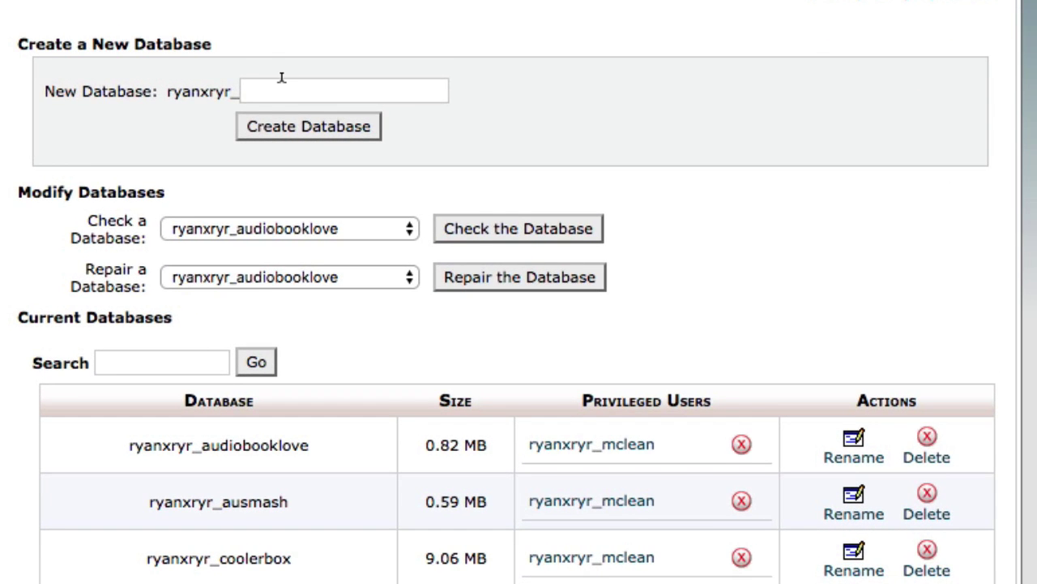
Create a new MySQL database named downsmash and return to the databases page.
{"action": "left_click", "coordinate": [281, 78]}
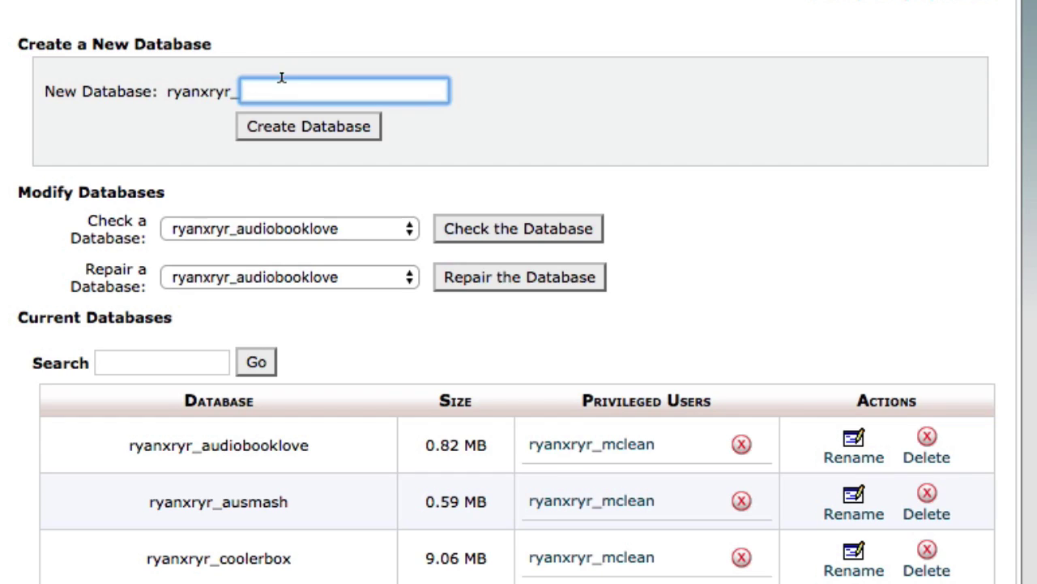
{"action": "type", "text": "downsmash"}
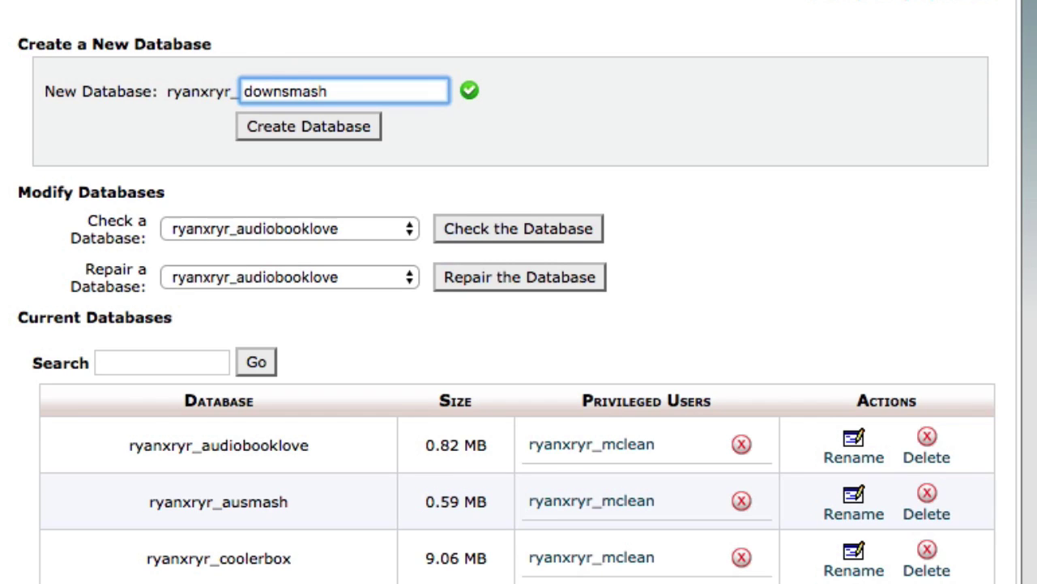
{"action": "left_click", "coordinate": [287, 120]}
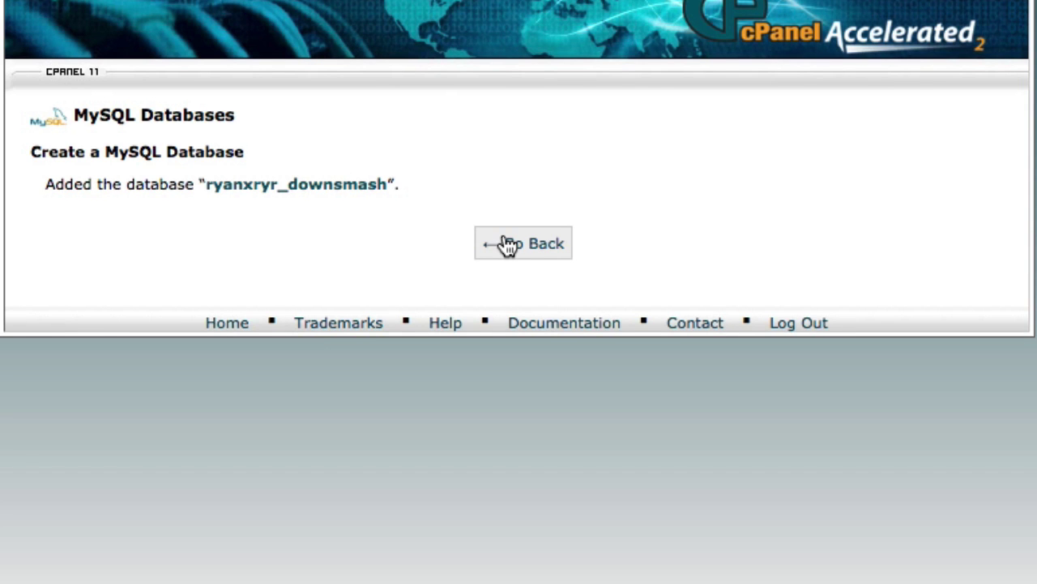
{"action": "left_click", "coordinate": [509, 245]}
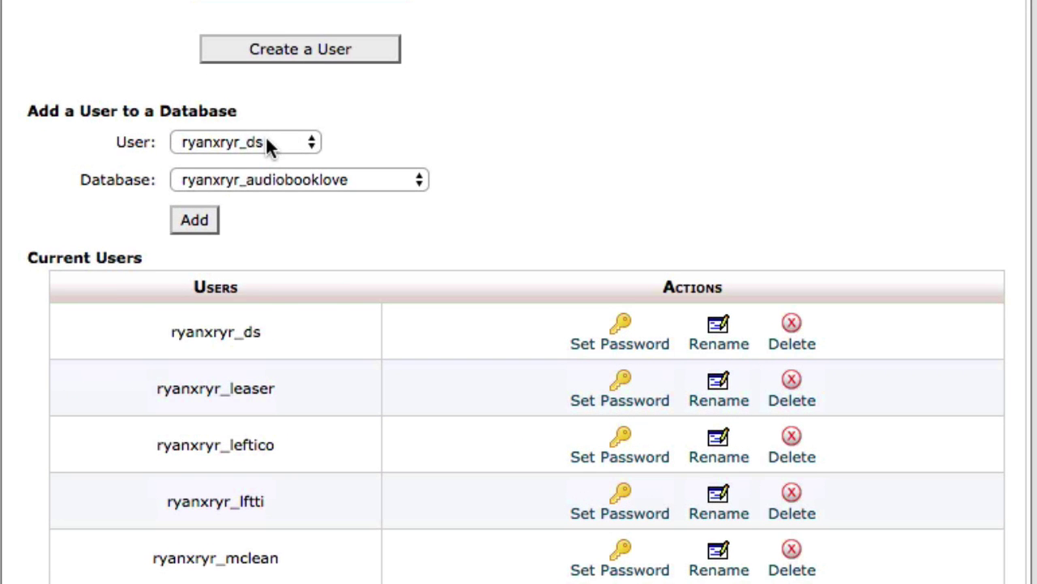
Add the ds user to the downsmash database and grant it all privileges.
{"action": "left_click", "coordinate": [389, 258]}
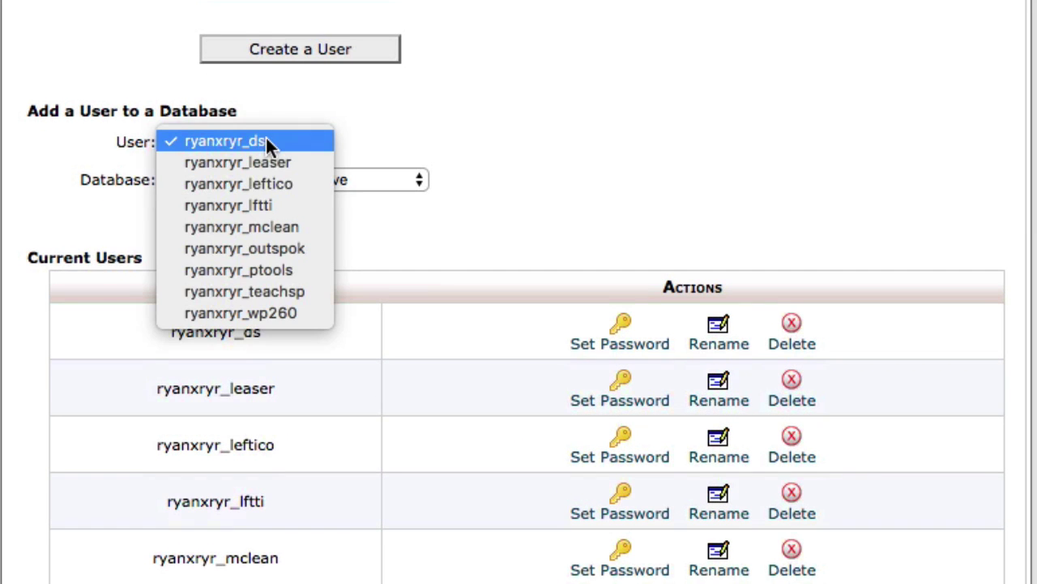
{"action": "left_click", "coordinate": [280, 140]}
{"action": "left_click", "coordinate": [287, 178]}
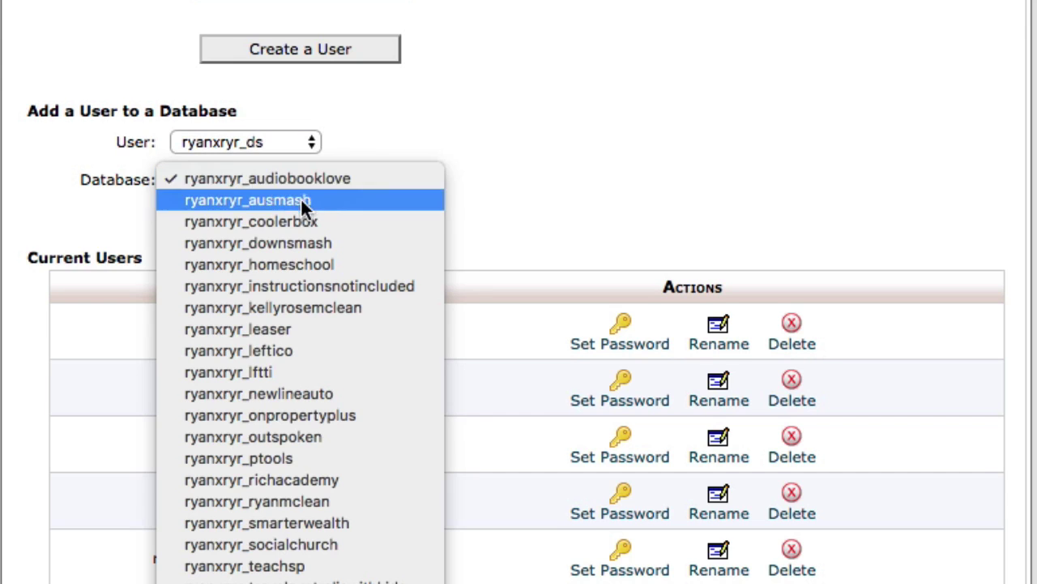
{"action": "left_click", "coordinate": [318, 242]}
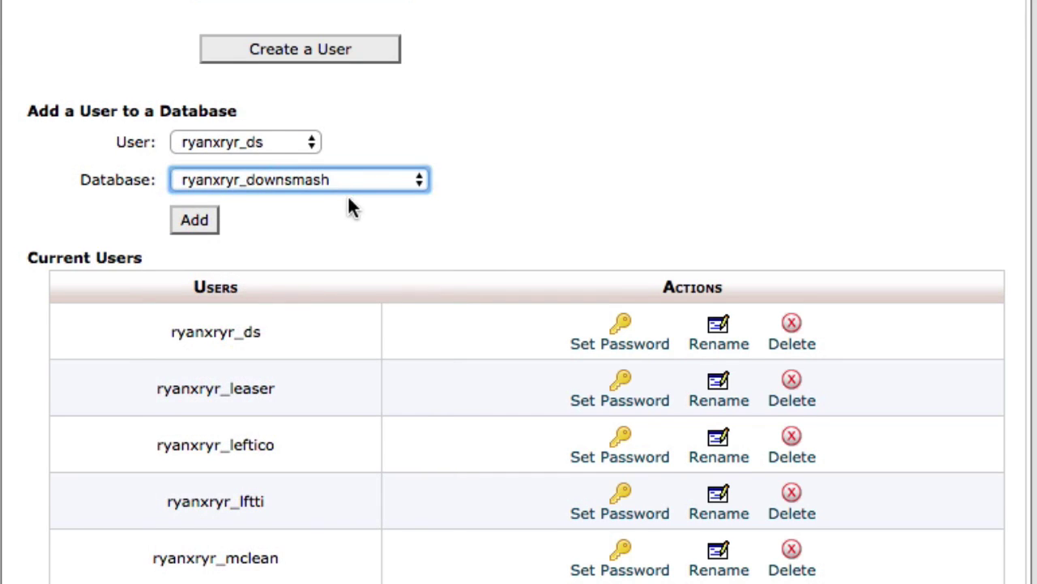
{"action": "left_click", "coordinate": [192, 219]}
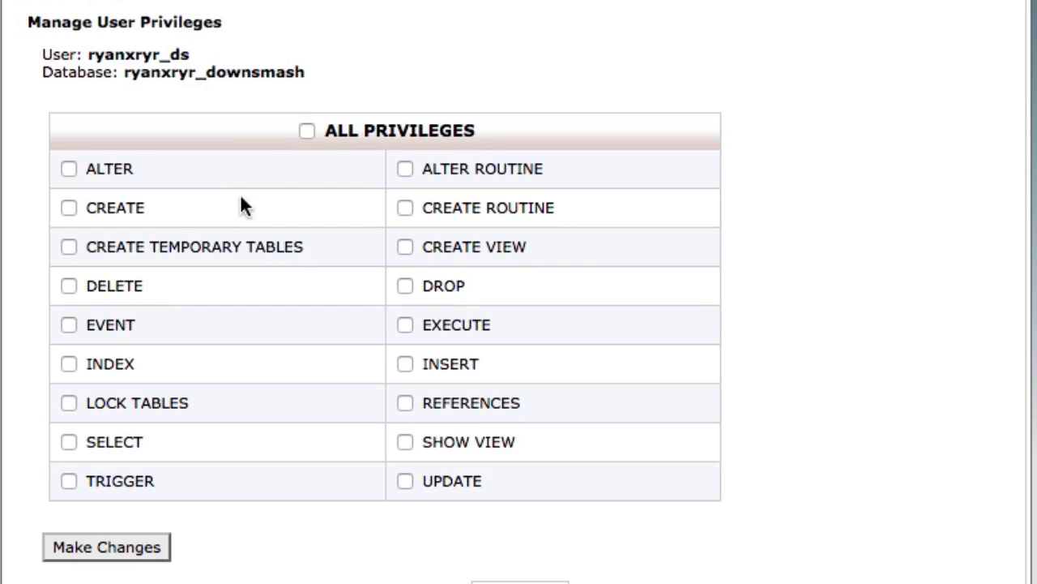
{"action": "left_click", "coordinate": [306, 132]}
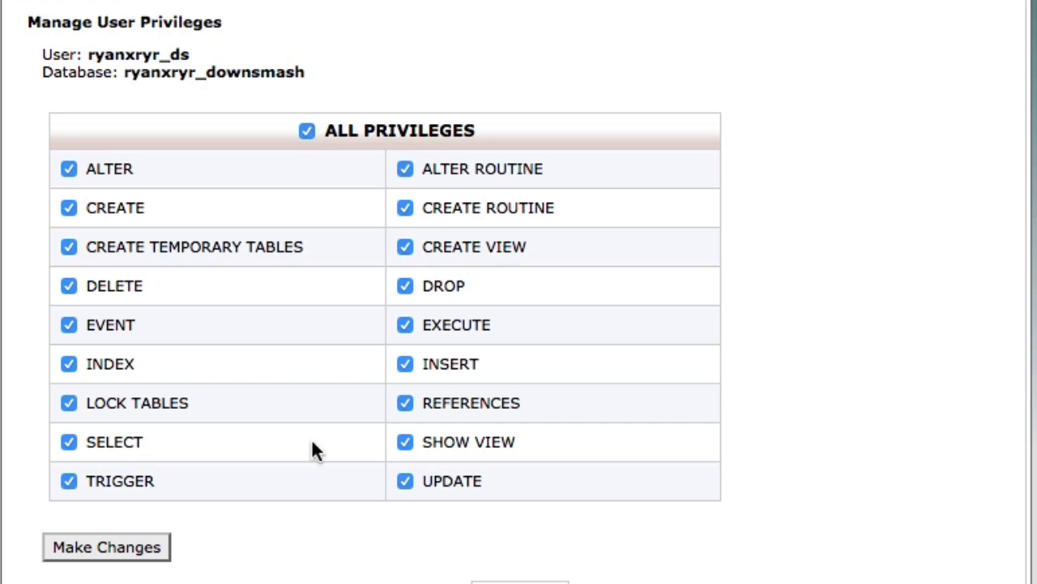
{"action": "left_click", "coordinate": [126, 558]}
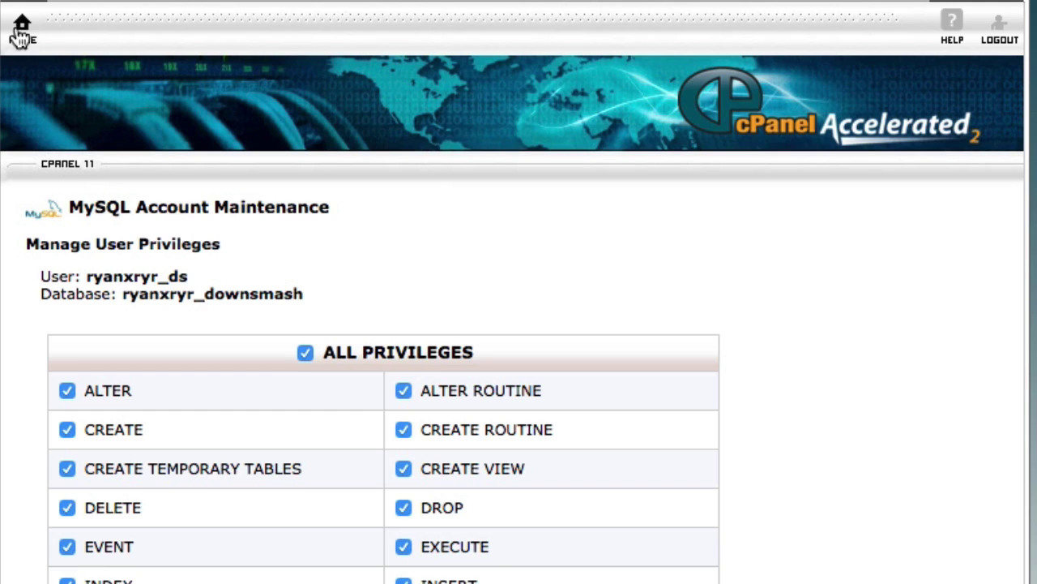
Return to the cPanel home page and open the File Manager on the downsmash.com folder.
{"action": "left_click", "coordinate": [23, 36]}
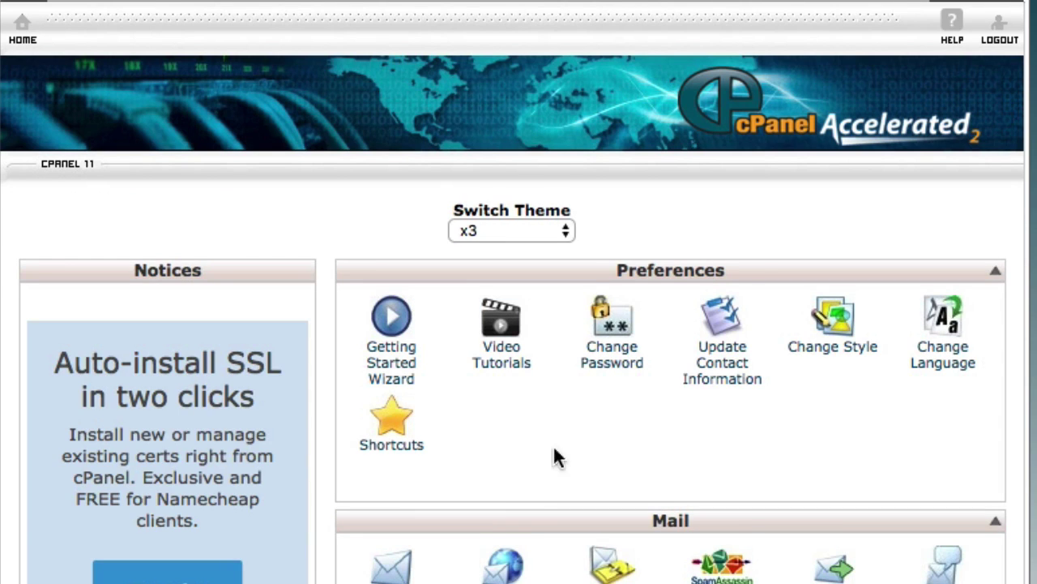
{"action": "scroll", "coordinate": [544, 535], "scroll_direction": "down", "scroll_amount": 1}
{"action": "scroll", "coordinate": [545, 538], "scroll_direction": "down", "scroll_amount": 10}
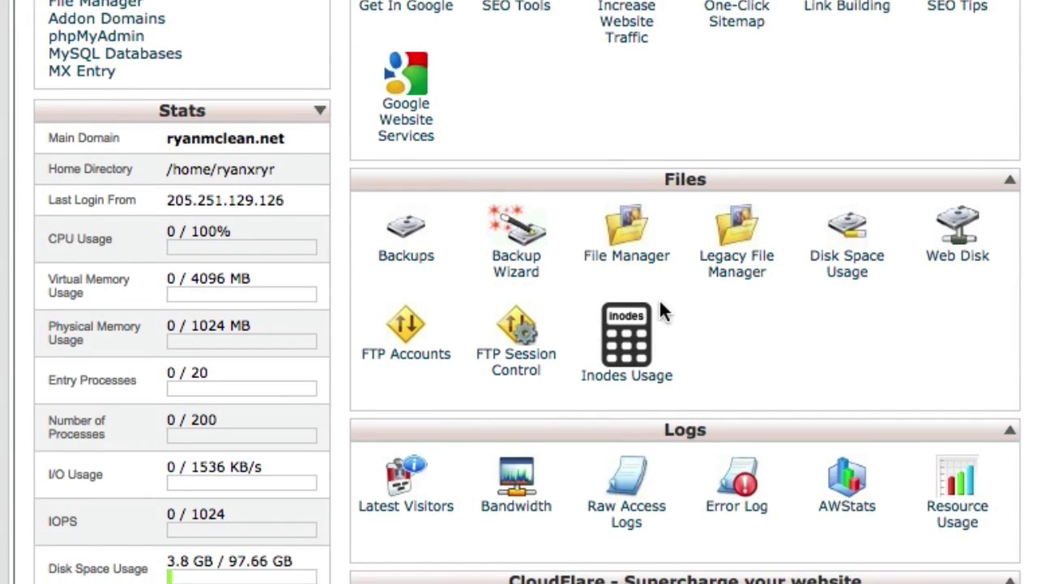
{"action": "left_click", "coordinate": [631, 263]}
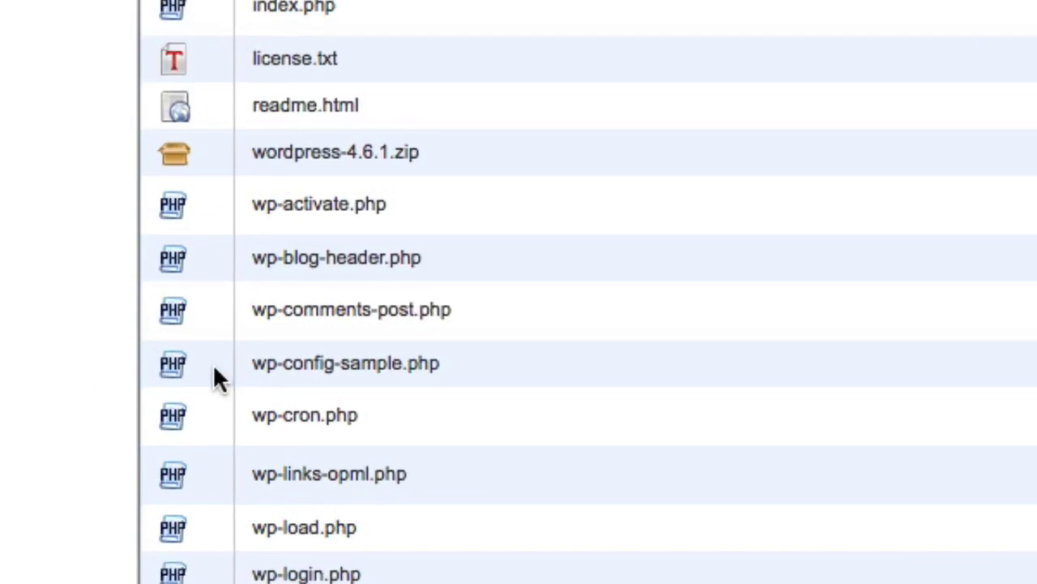
Rename wp-config-sample.php in the downsmash.com folder to wp-config.php.
{"action": "left_click", "coordinate": [272, 419]}
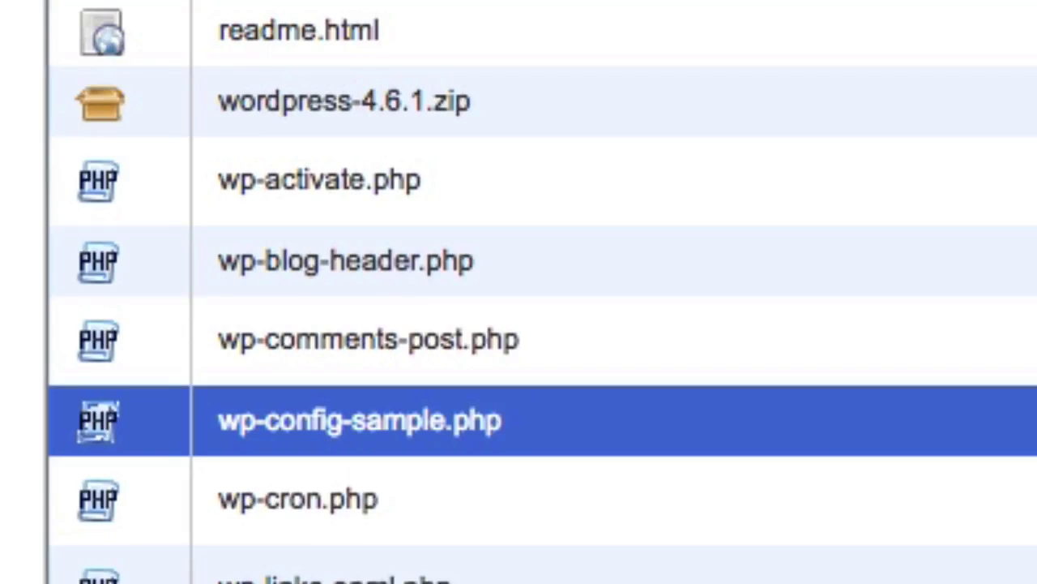
{"action": "left_click", "coordinate": [283, 61]}
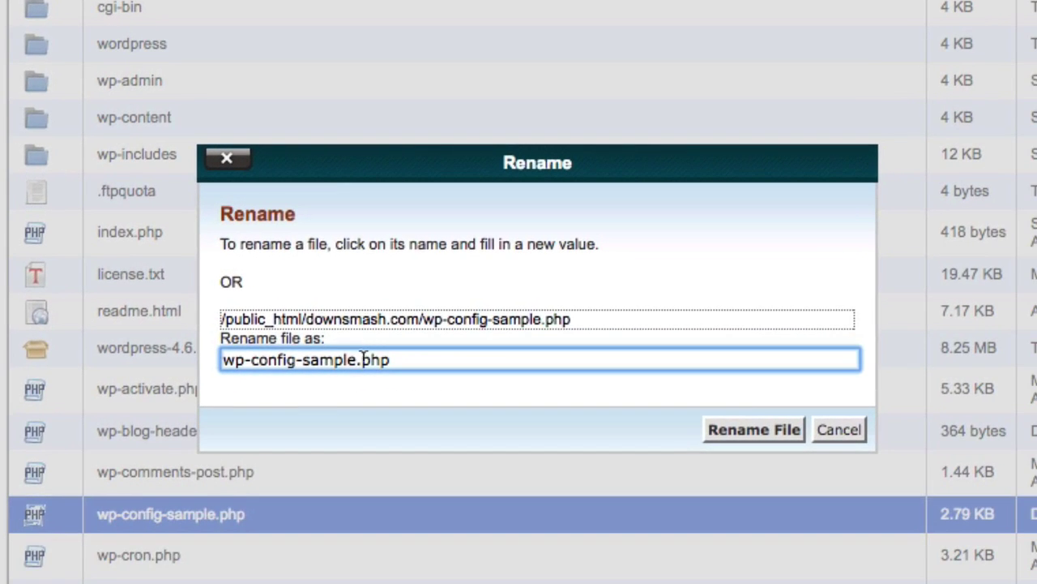
{"action": "left_click_drag", "start_coordinate": [355, 360], "coordinate": [297, 359]}
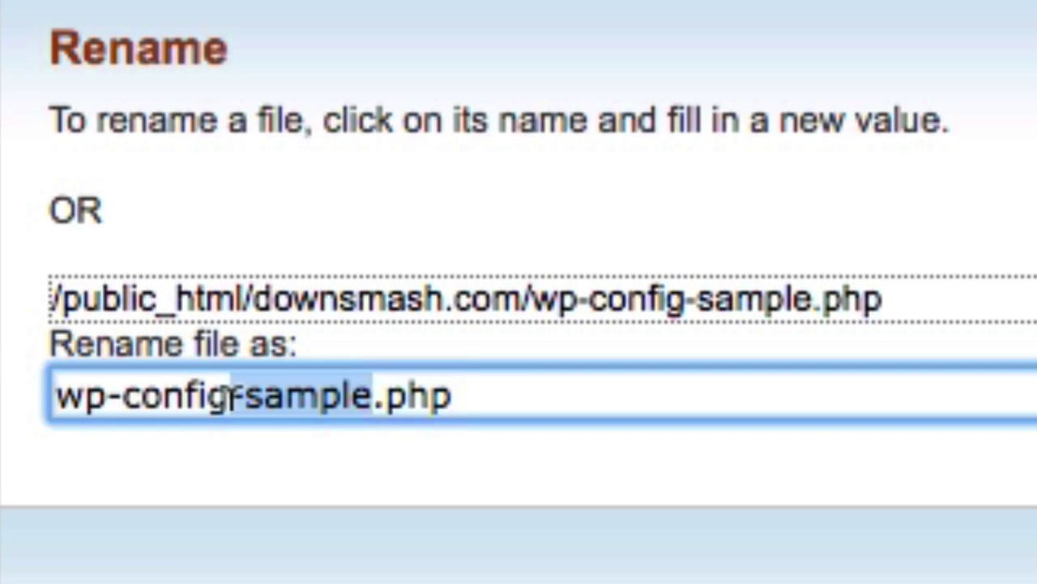
{"action": "key", "text": "BackSpace"}
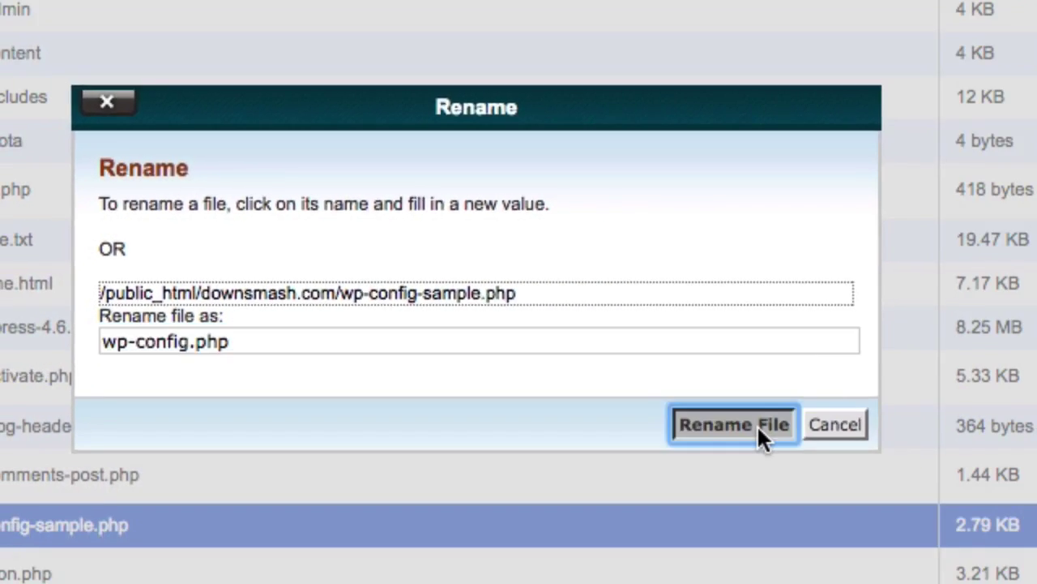
{"action": "left_click", "coordinate": [1036, 567]}
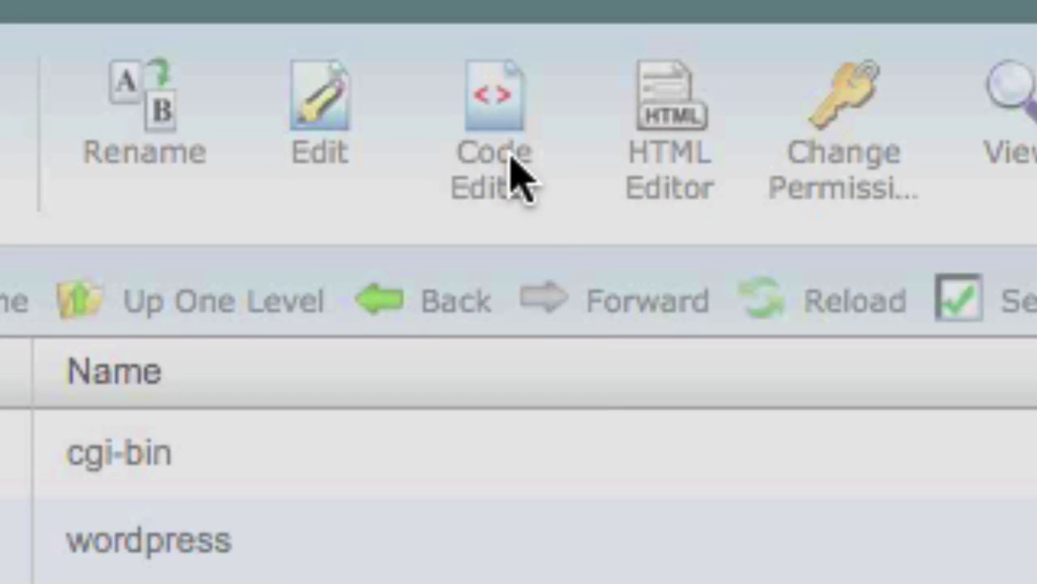
Open wp-config.php in the Code Editor with utf-8 encoding and locate the DB_NAME, DB_USER and DB_PASSWORD placeholders.
{"action": "left_click", "coordinate": [518, 174]}
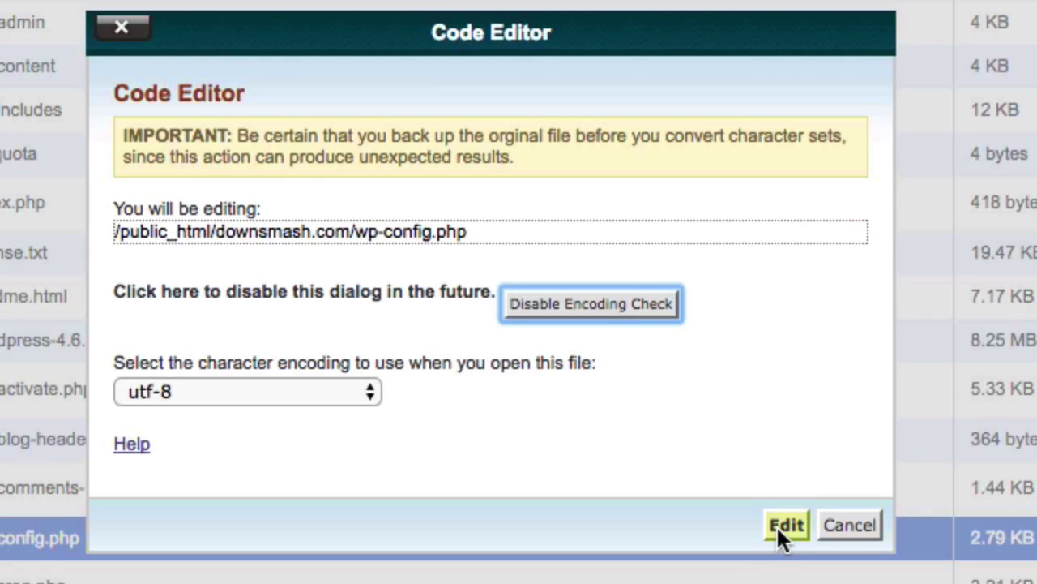
{"action": "left_click", "coordinate": [776, 525]}
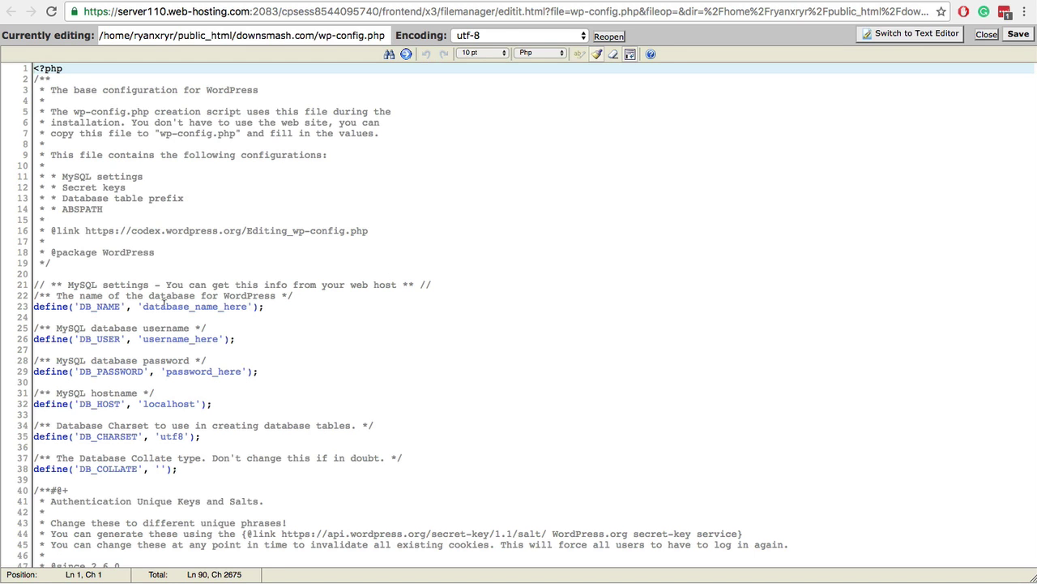
{"action": "left_click_drag", "start_coordinate": [146, 307], "coordinate": [221, 307]}
{"action": "left_click_drag", "start_coordinate": [159, 338], "coordinate": [204, 339]}
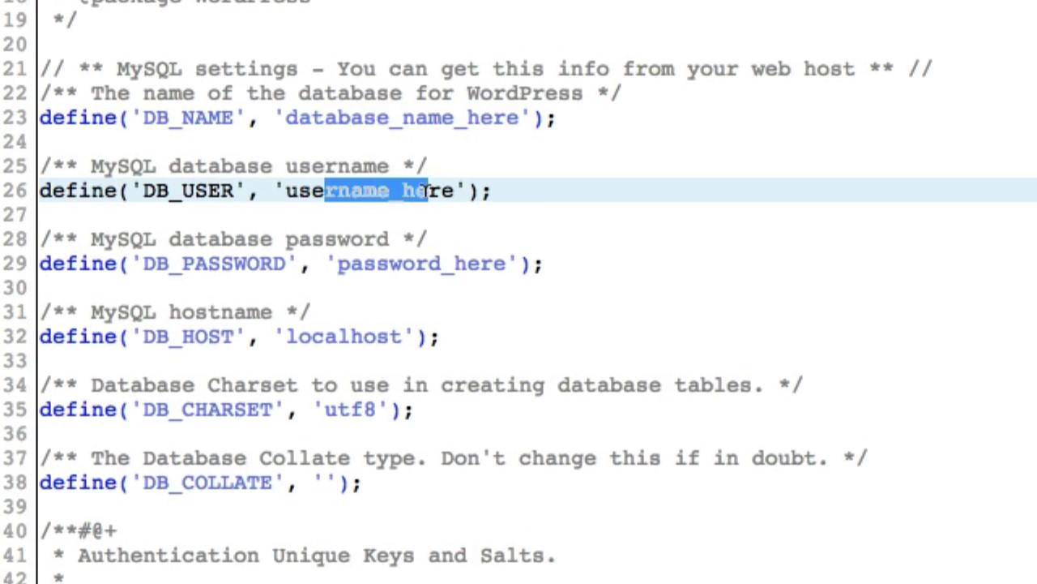
{"action": "left_click", "coordinate": [195, 371]}
{"action": "left_click", "coordinate": [290, 135]}
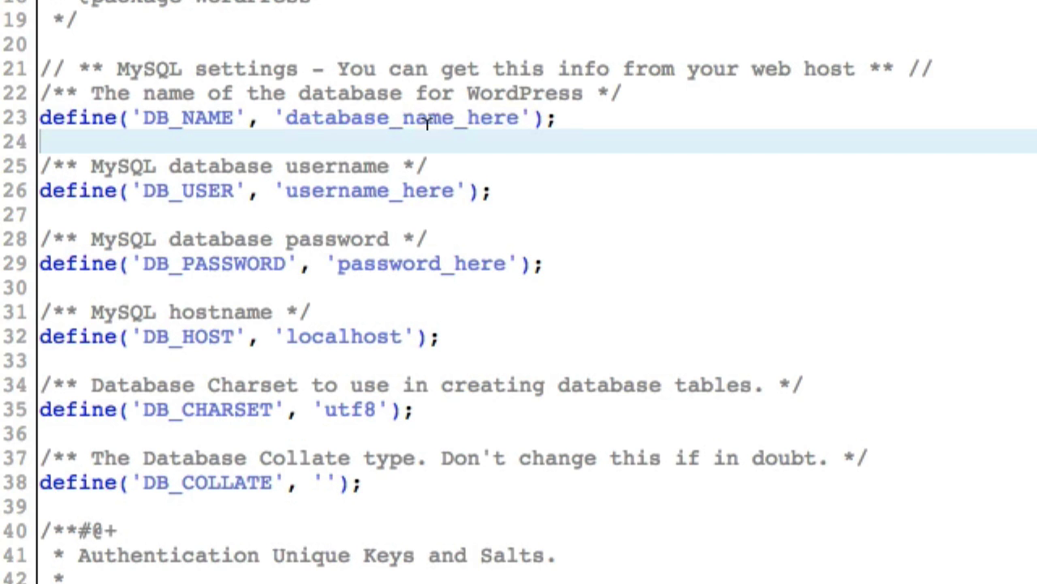
{"action": "left_click", "coordinate": [326, 190]}
{"action": "left_click", "coordinate": [378, 260]}
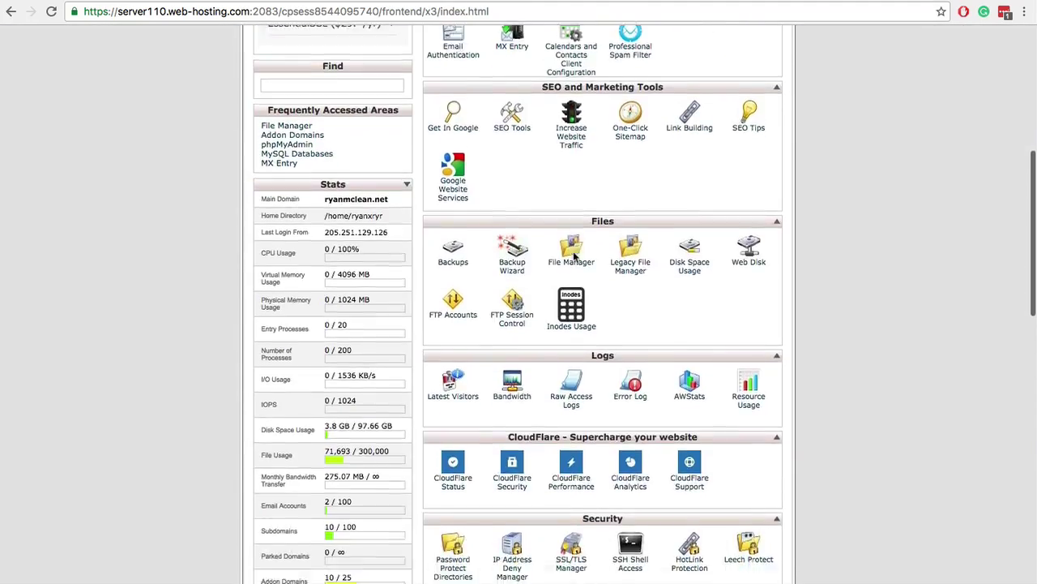
Open MySQL Databases from the cPanel home page and copy the full name of the downsmash database.
{"action": "scroll", "coordinate": [568, 258], "scroll_direction": "down", "scroll_amount": 5}
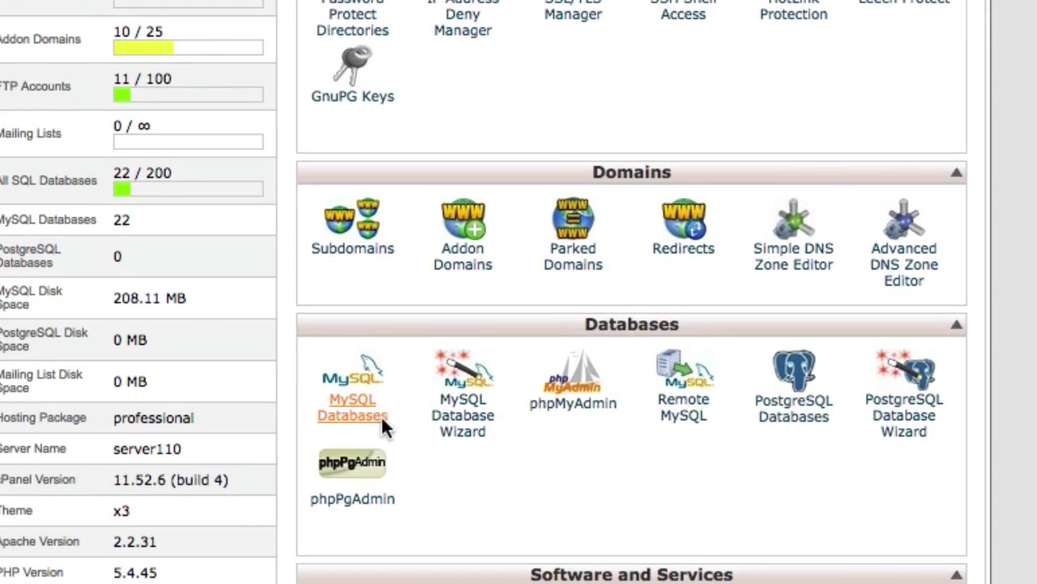
{"action": "left_click", "coordinate": [453, 361]}
{"action": "scroll", "coordinate": [386, 414], "scroll_direction": "down", "scroll_amount": 7}
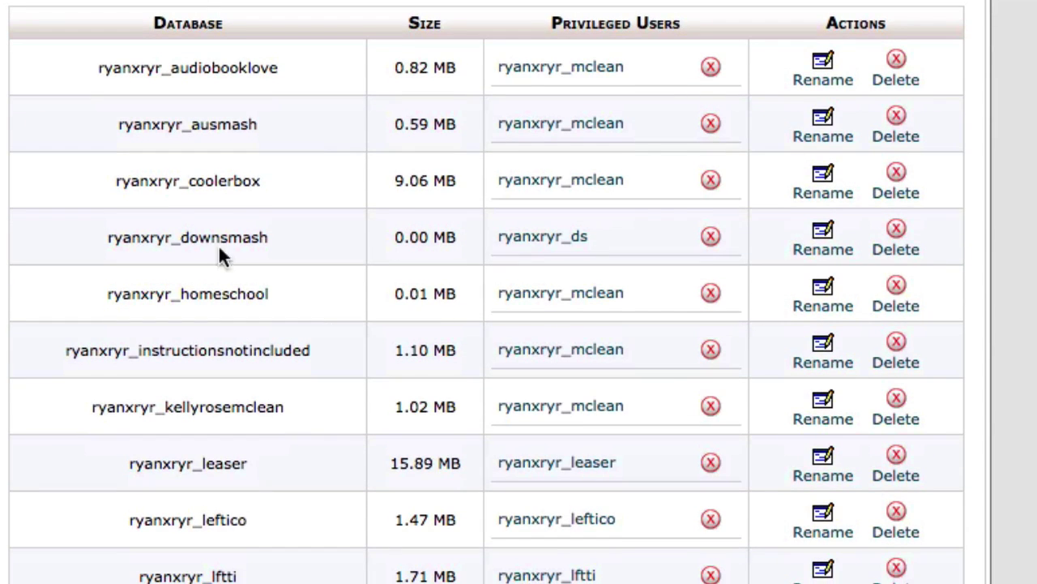
{"action": "left_click_drag", "start_coordinate": [271, 234], "coordinate": [112, 231]}
{"action": "right_click", "coordinate": [139, 231]}
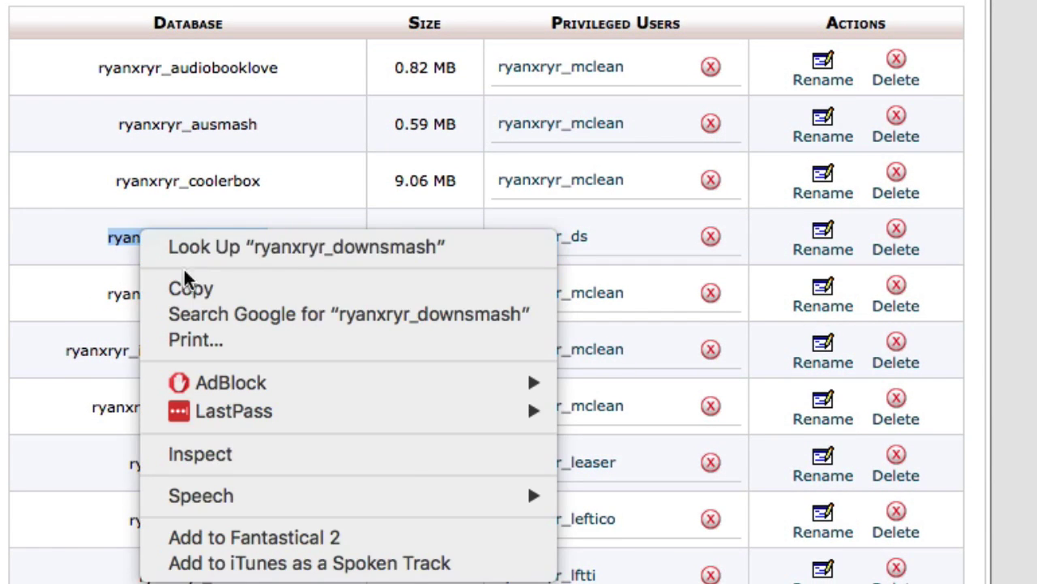
{"action": "left_click", "coordinate": [205, 296]}
Replace the DB_NAME placeholder database_name_here in wp-config.php with the copied full name of the downsmash database.
{"action": "key", "text": "super+Tab"}
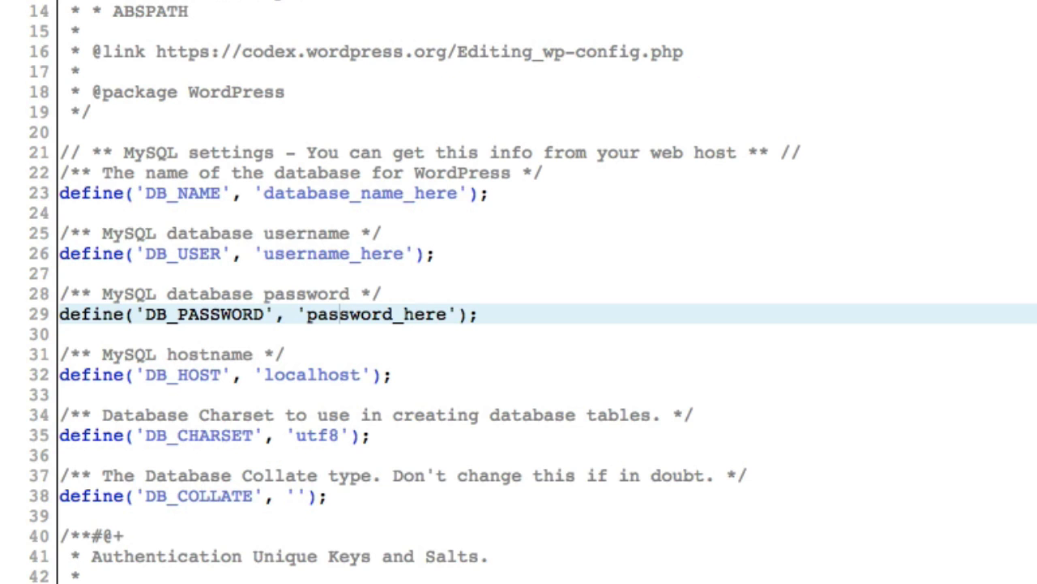
{"action": "left_click", "coordinate": [266, 193]}
{"action": "left_click_drag", "start_coordinate": [266, 193], "coordinate": [462, 193]}
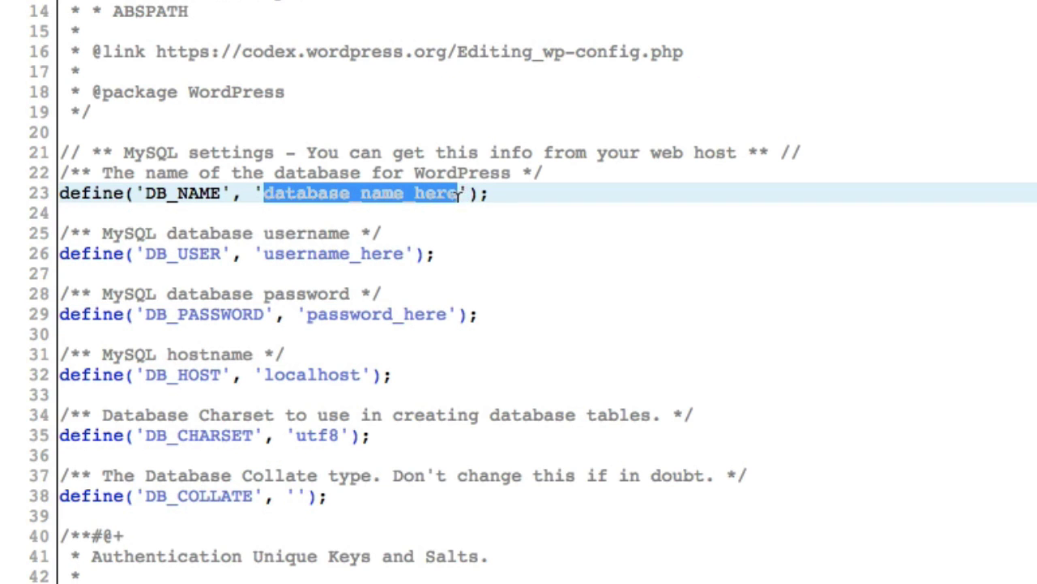
{"action": "key", "text": "super+v"}
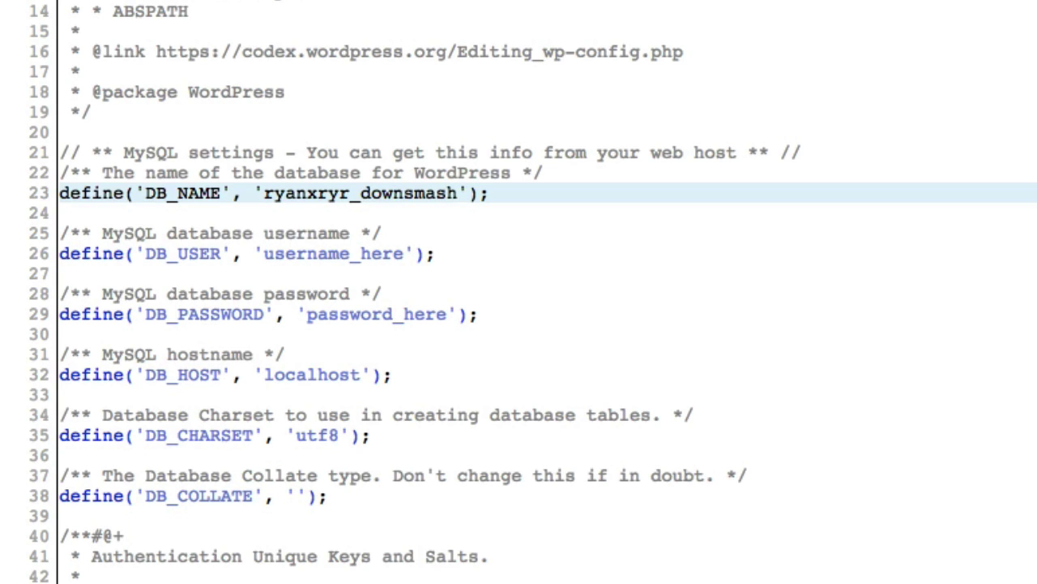
Copy the downsmash database's privileged user name from MySQL Databases and put it in place of username_here for DB_USER in wp-config.php.
{"action": "key", "text": "super+Tab"}
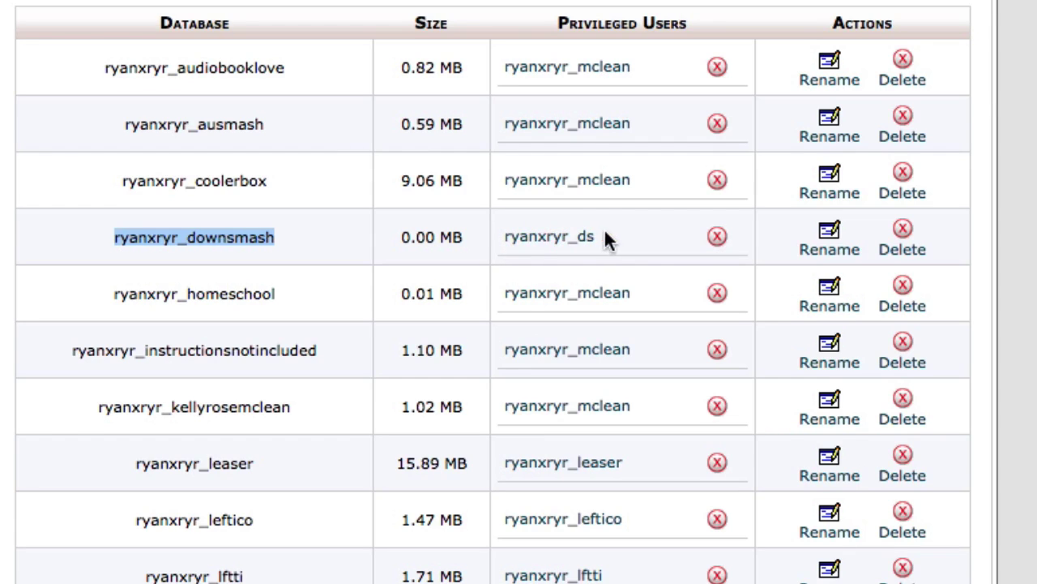
{"action": "left_click_drag", "start_coordinate": [606, 236], "coordinate": [501, 235]}
{"action": "right_click", "coordinate": [545, 242]}
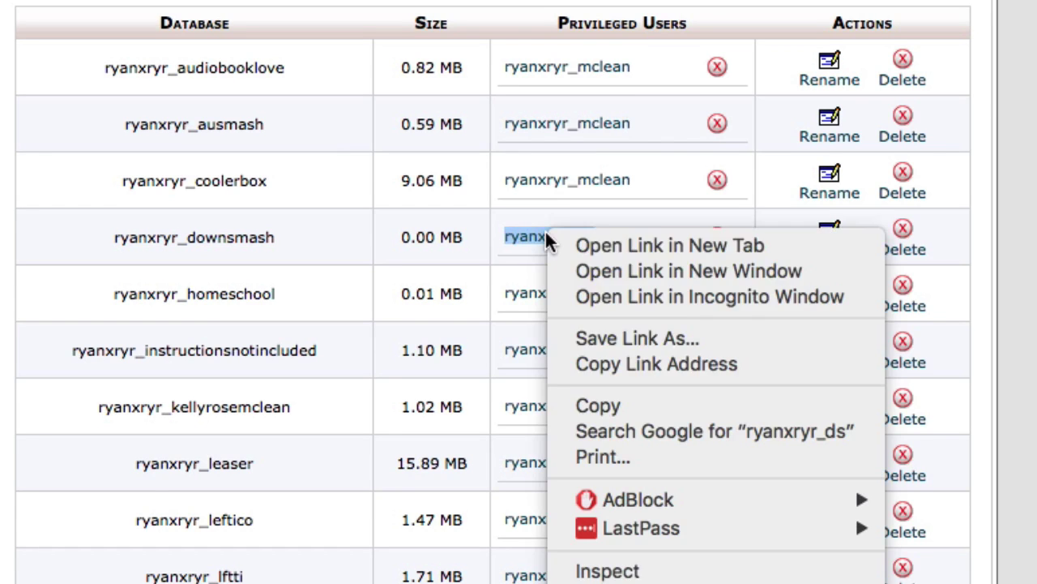
{"action": "left_click", "coordinate": [615, 405]}
{"action": "key", "text": "super+Tab"}
{"action": "left_click_drag", "start_coordinate": [302, 265], "coordinate": [467, 253]}
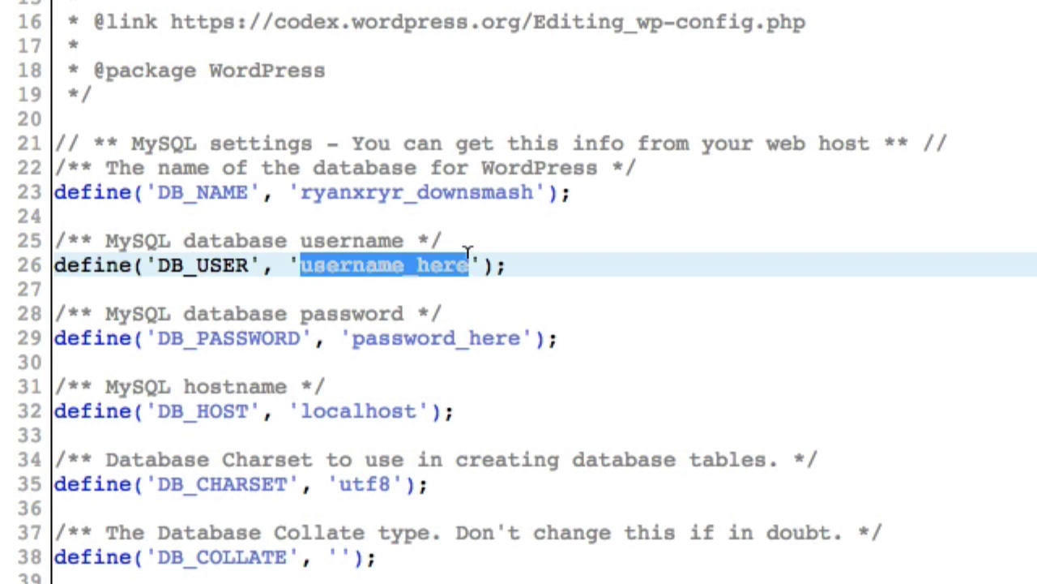
{"action": "key", "text": "super+v"}
Replace the DB_PASSWORD placeholder password_here with the database user's password and save wp-config.php.
{"action": "left_click_drag", "start_coordinate": [356, 338], "coordinate": [522, 338]}
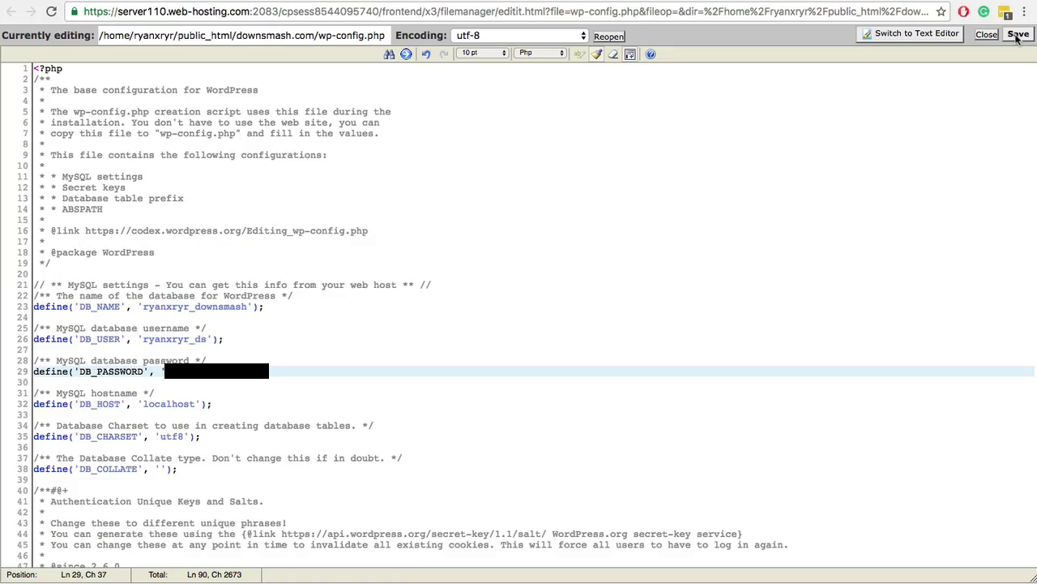
{"action": "left_click", "coordinate": [1018, 34]}
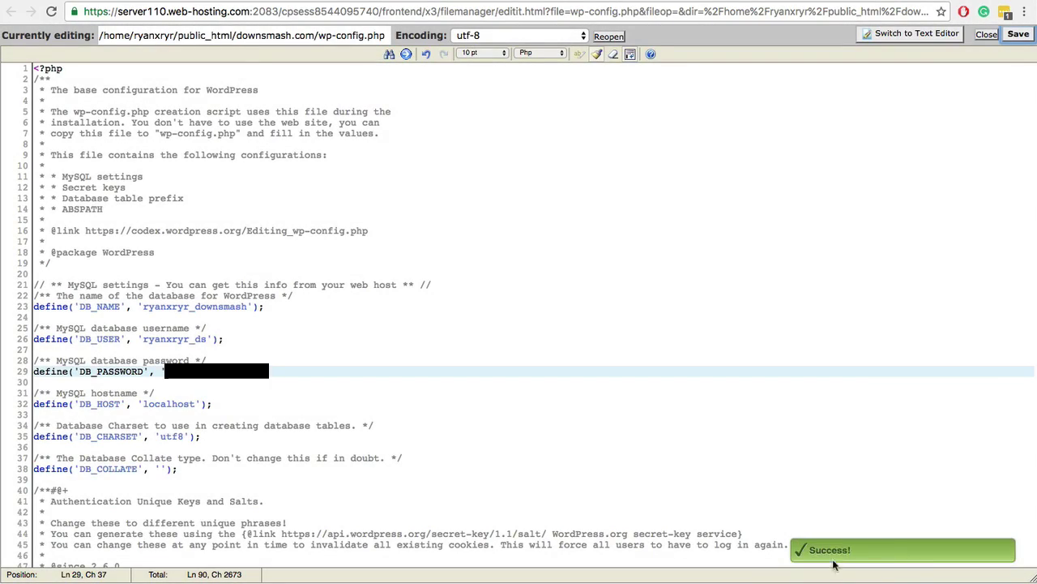